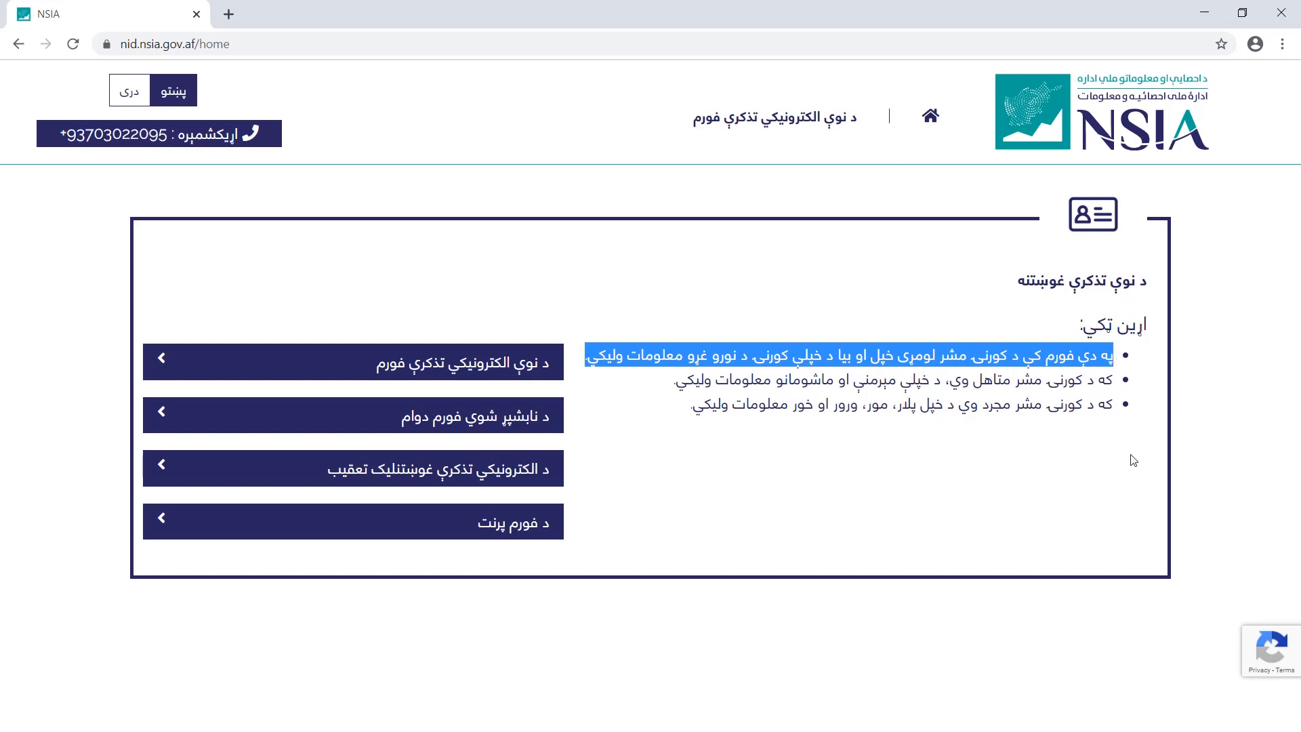
Read through the guidance bullets on the portal's home page
click(668, 386)
drag(672, 384, 1113, 374)
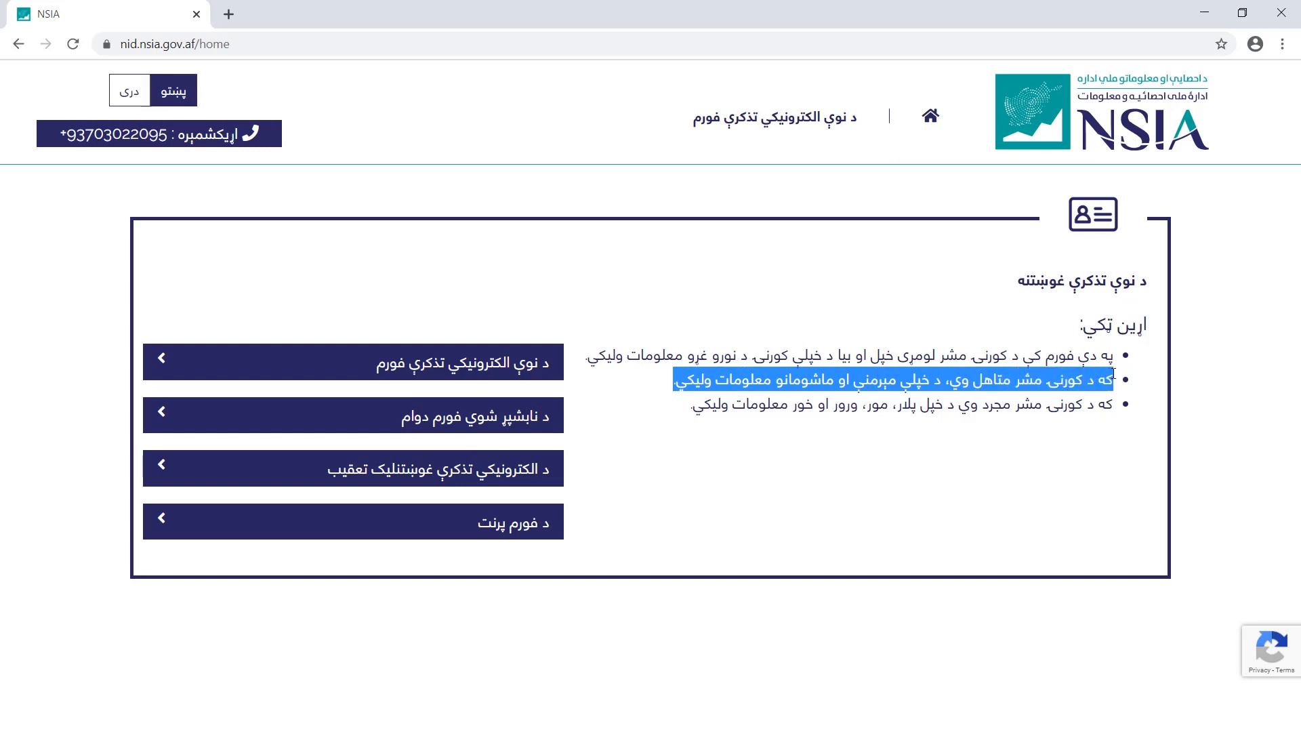
drag(681, 410, 1125, 411)
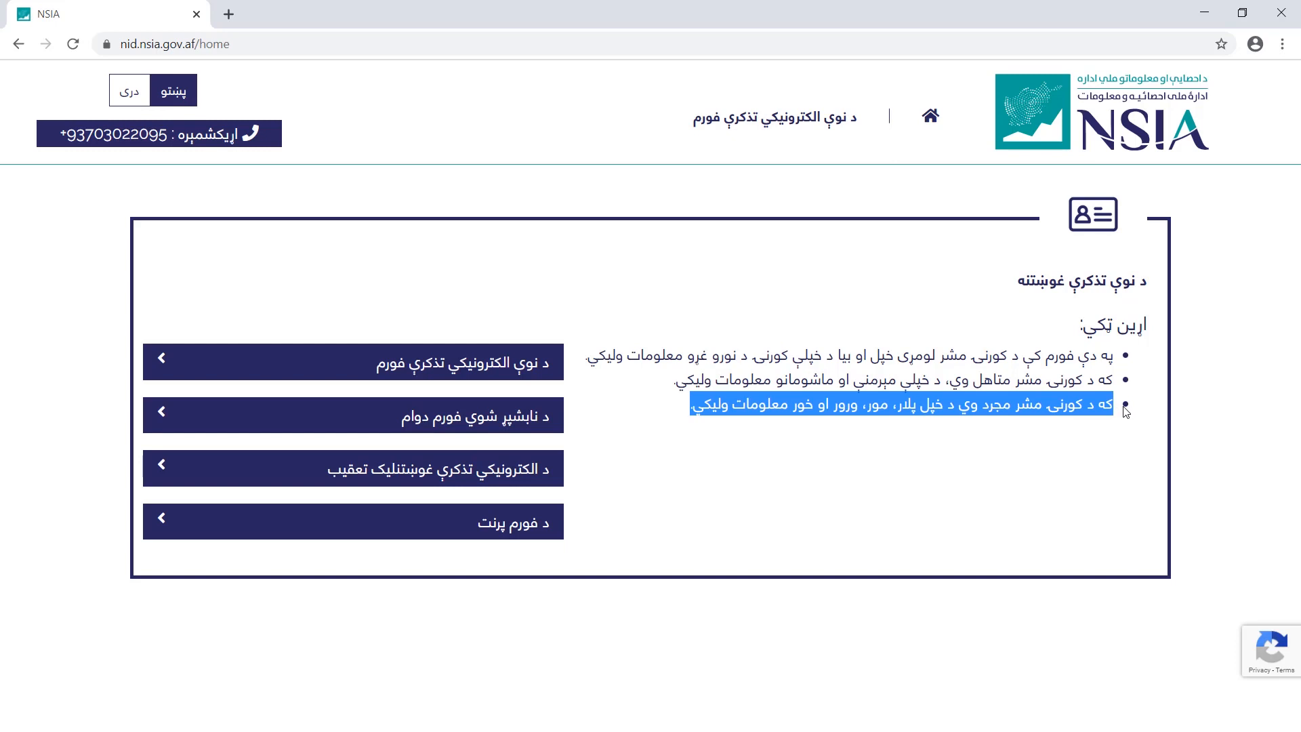
click(573, 365)
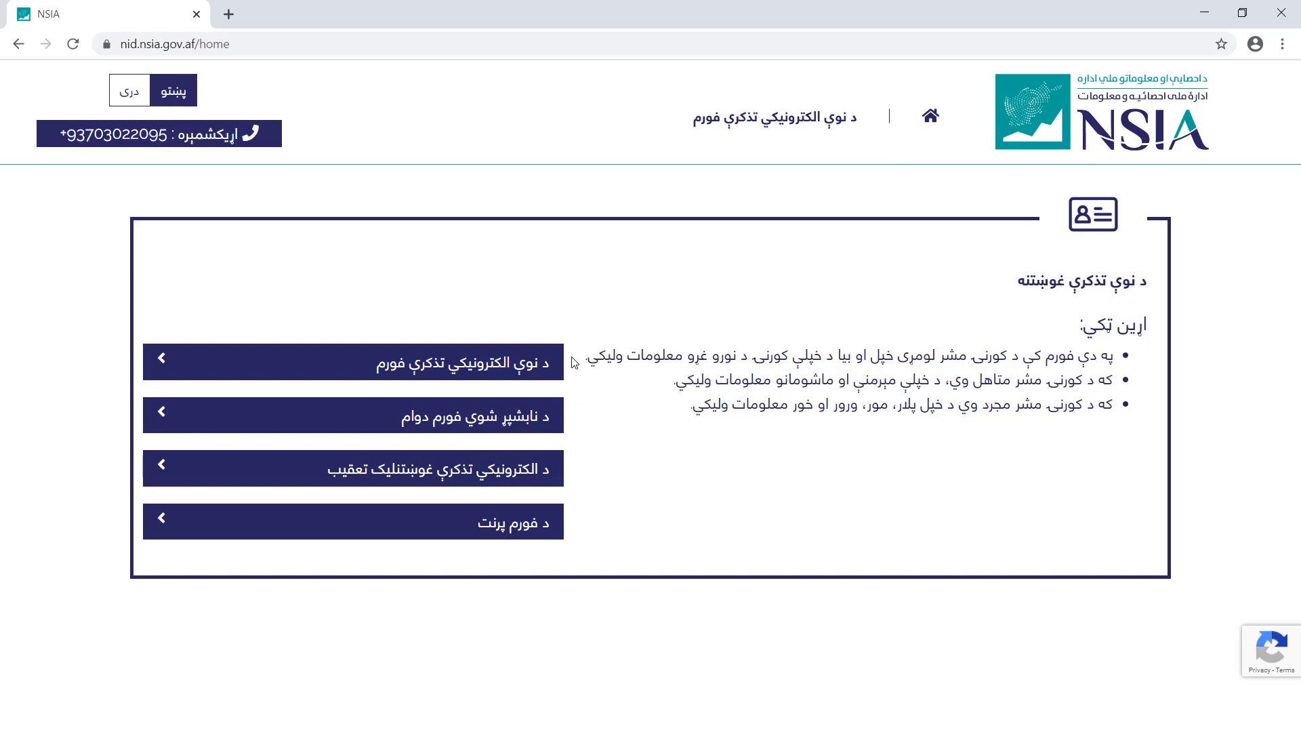
Open the new electronic tazkira form and review its issued application code and instructions
click(517, 370)
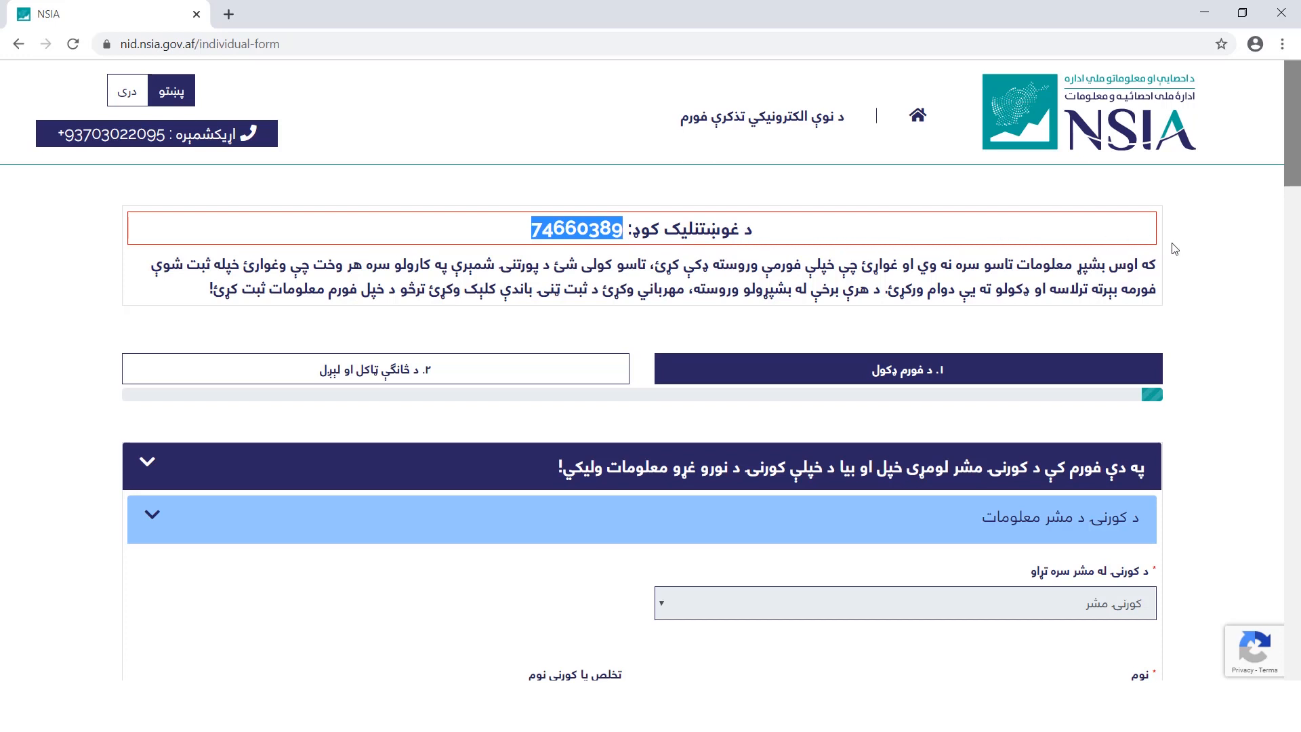
click(209, 298)
drag(209, 293, 1160, 276)
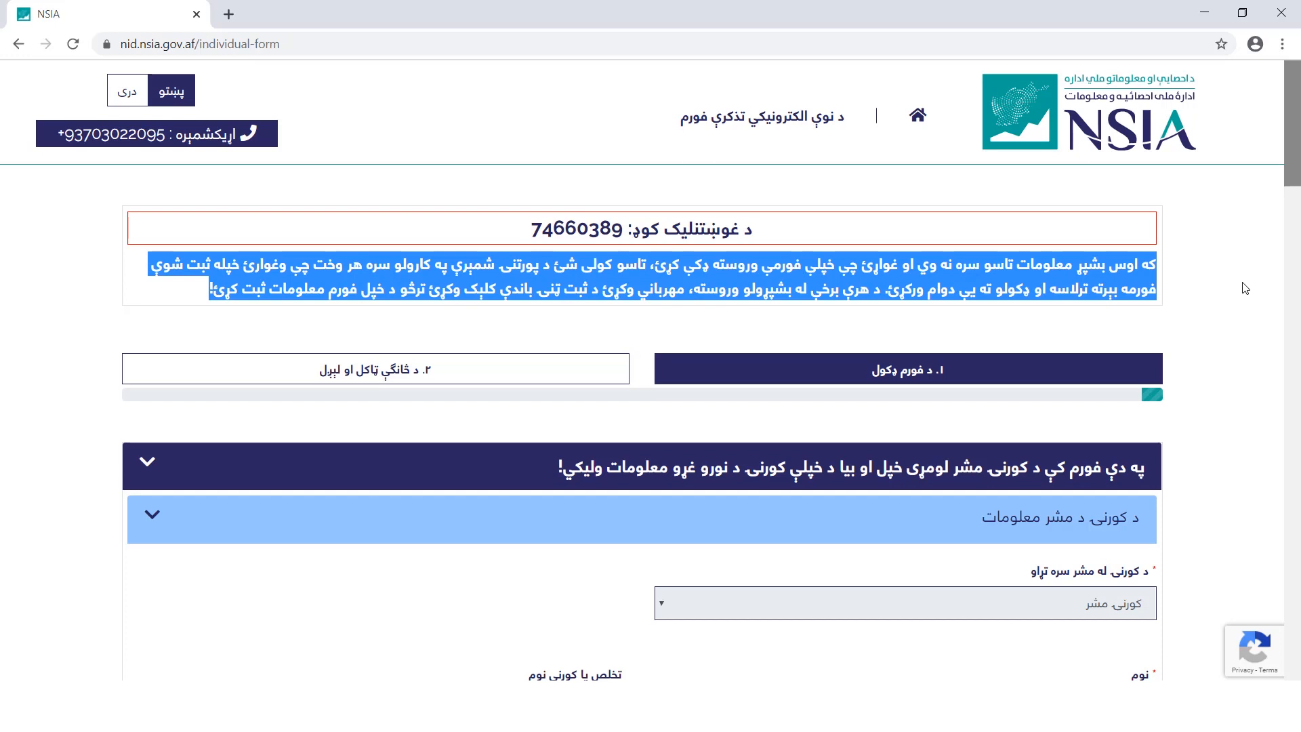
scroll(1179, 210, down, 9)
click(1105, 122)
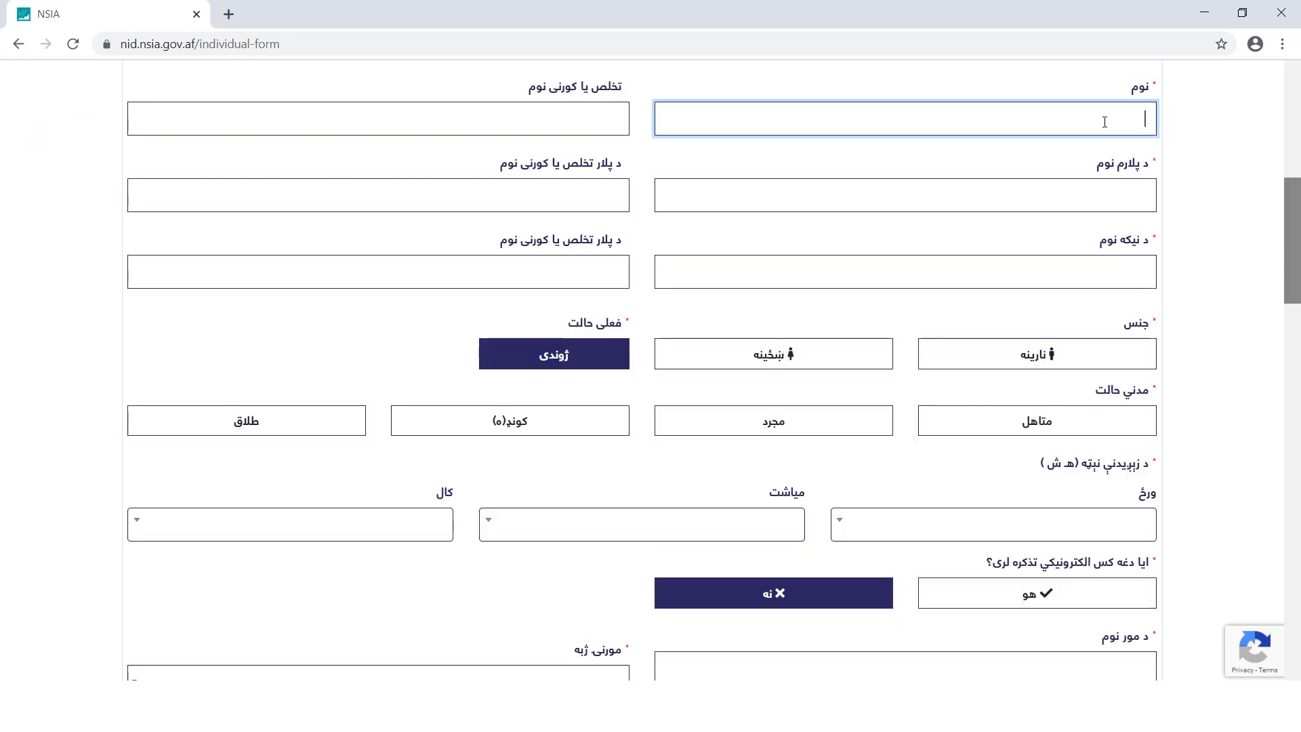
Fill in the applicant's, father's and grandfather's names and surnames
click(1117, 191)
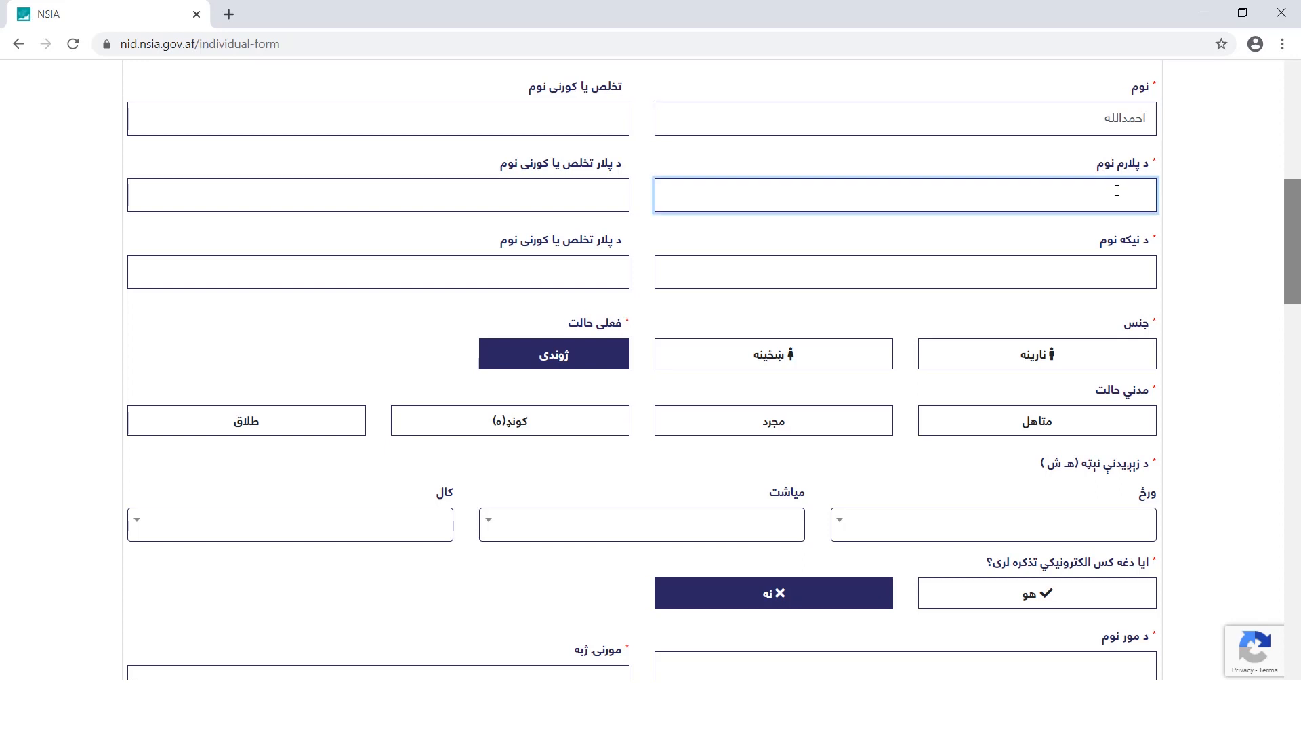
click(1098, 262)
click(587, 119)
click(585, 190)
text(احمدی)
click(586, 268)
text(احمدی)
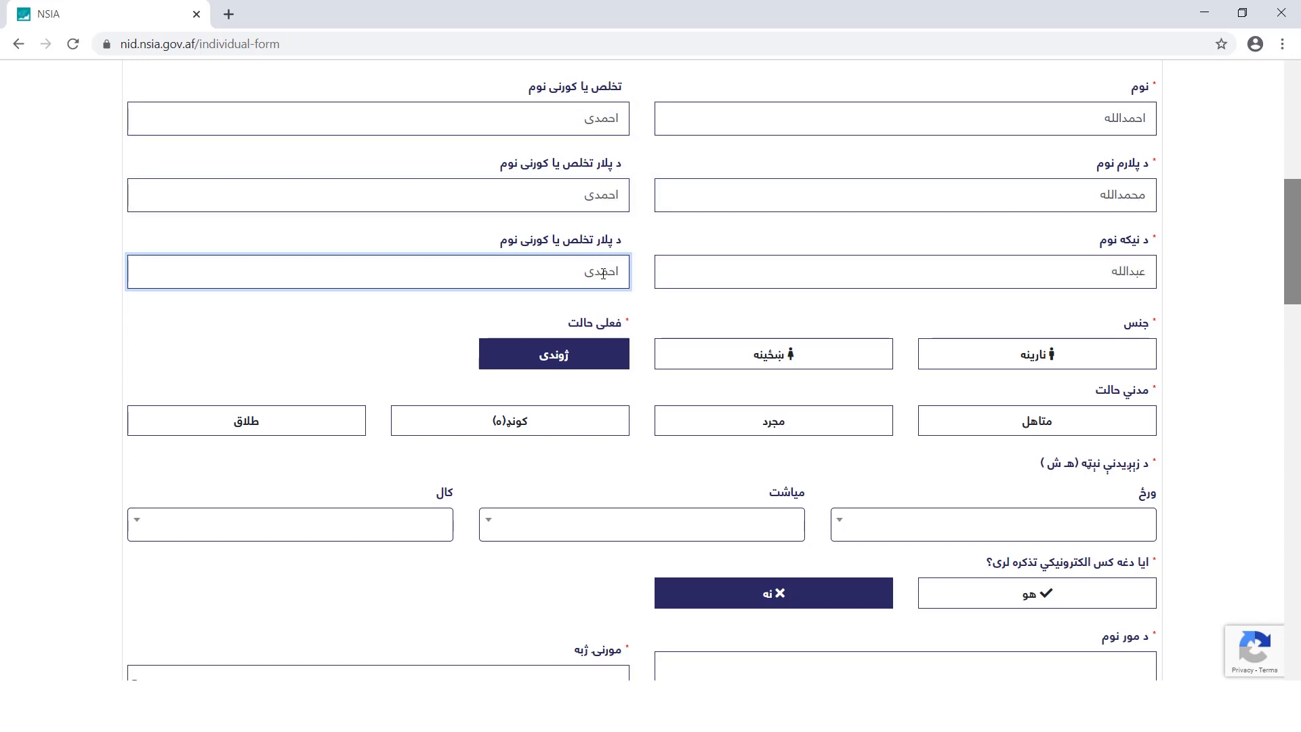
click(1066, 359)
click(1037, 421)
click(1006, 525)
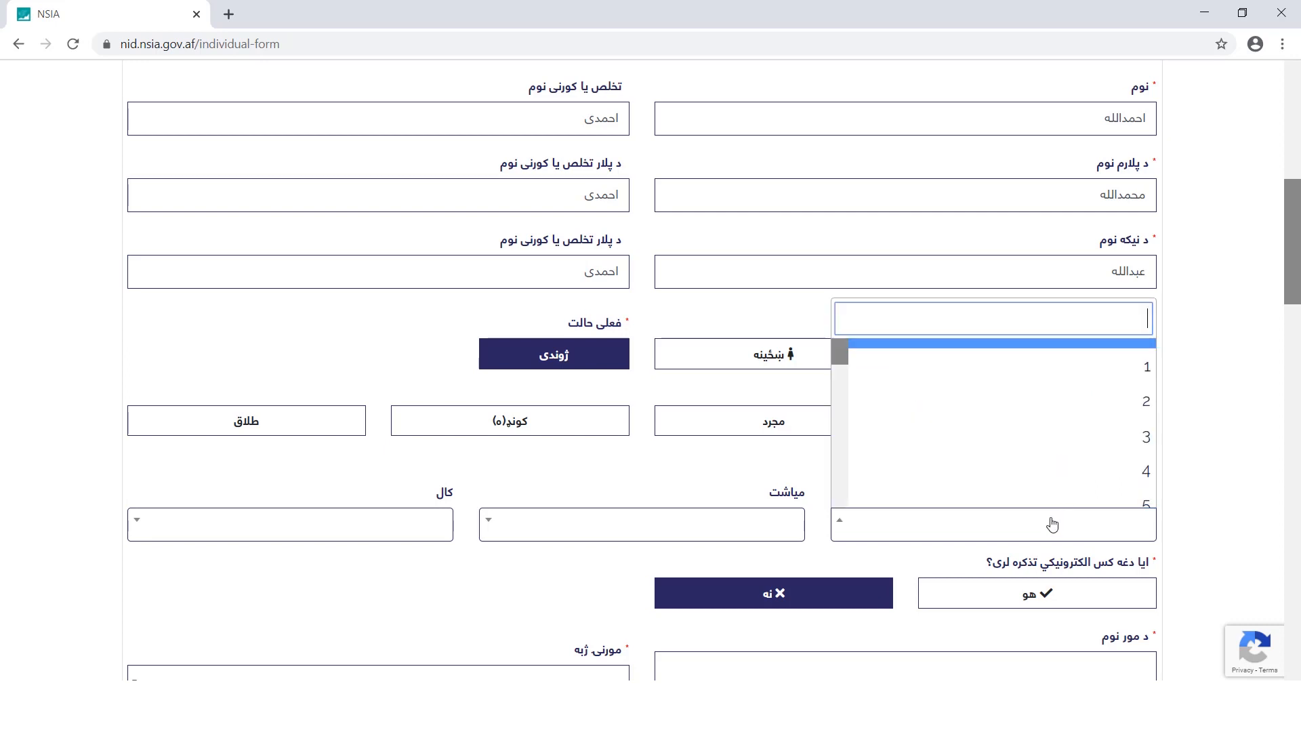
click(996, 401)
click(773, 526)
click(776, 401)
click(421, 532)
scroll(429, 461, down, 5)
click(430, 487)
Answer no to already having an electronic tazkira
scroll(1112, 406, down, 5)
triple_click(1152, 293)
click(1147, 304)
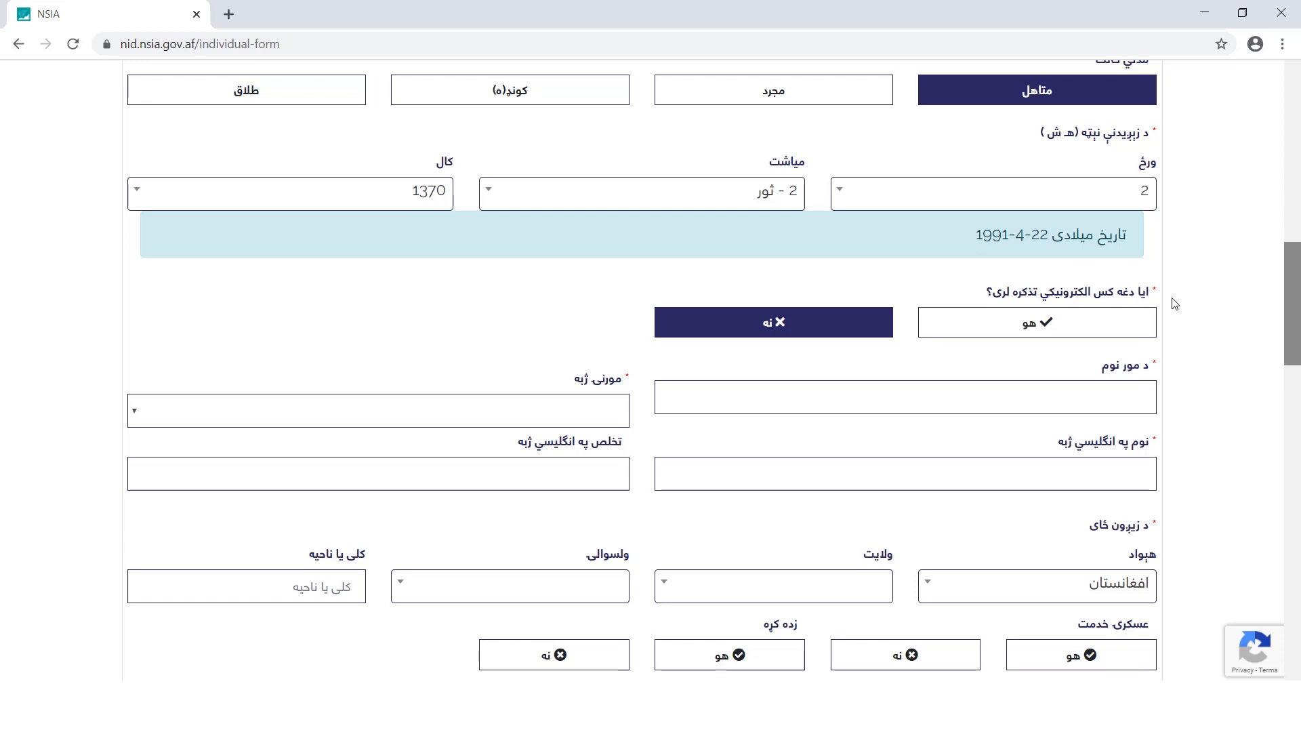
click(962, 326)
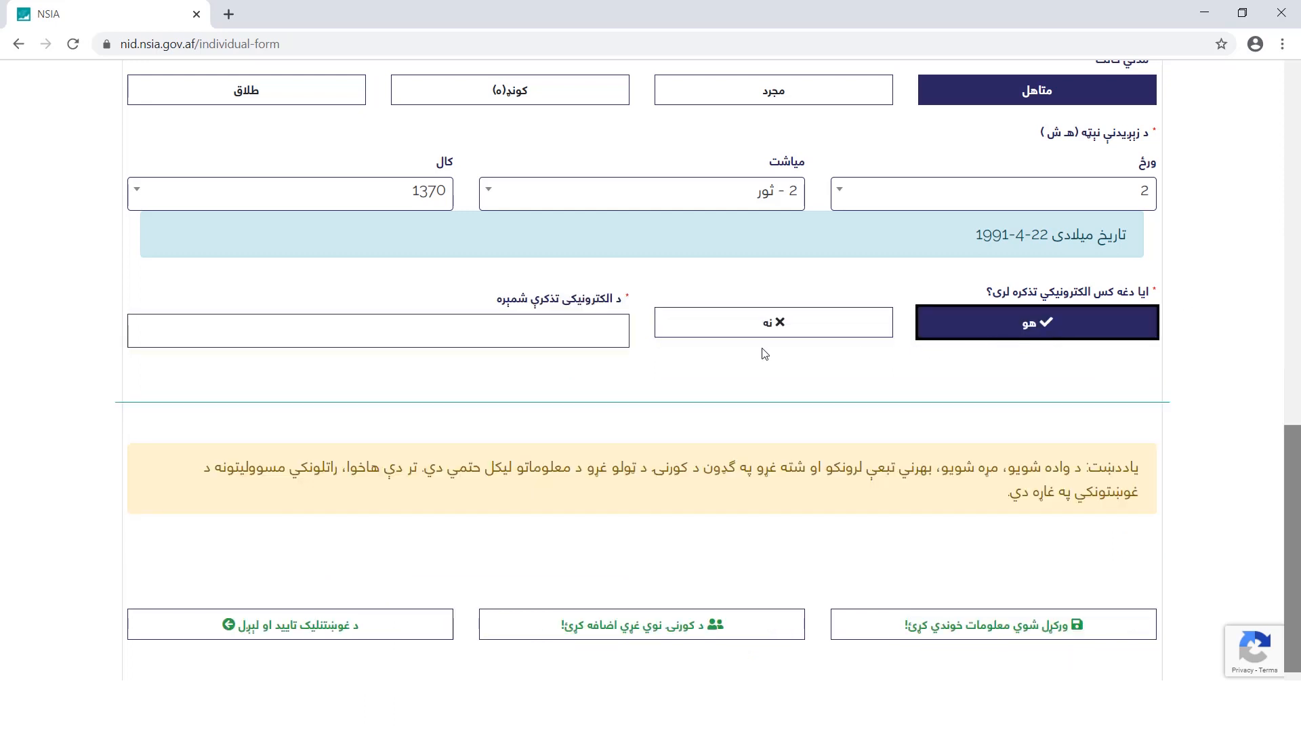
drag(496, 304, 611, 306)
click(606, 331)
text(0000-0000-00000)
click(861, 333)
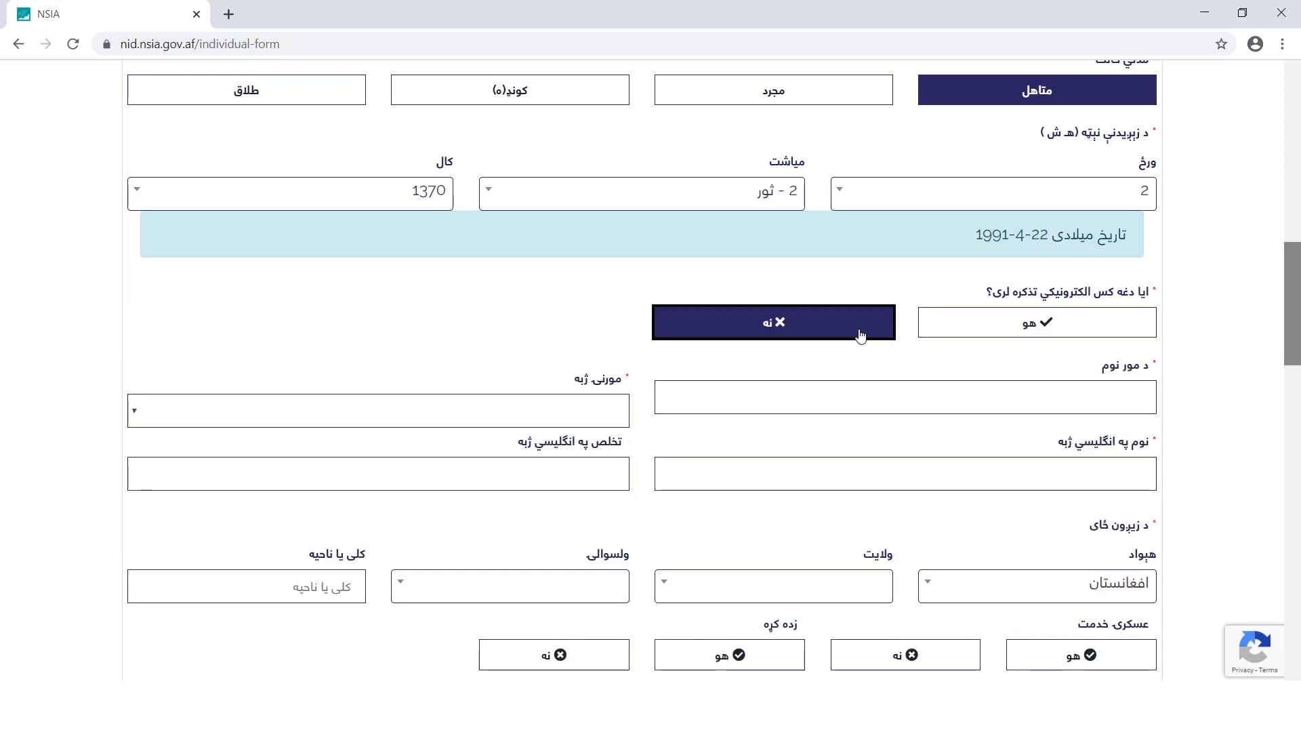
Enter the mother's name, mother tongue پښتو, and the applicant's English name and surname
click(1144, 395)
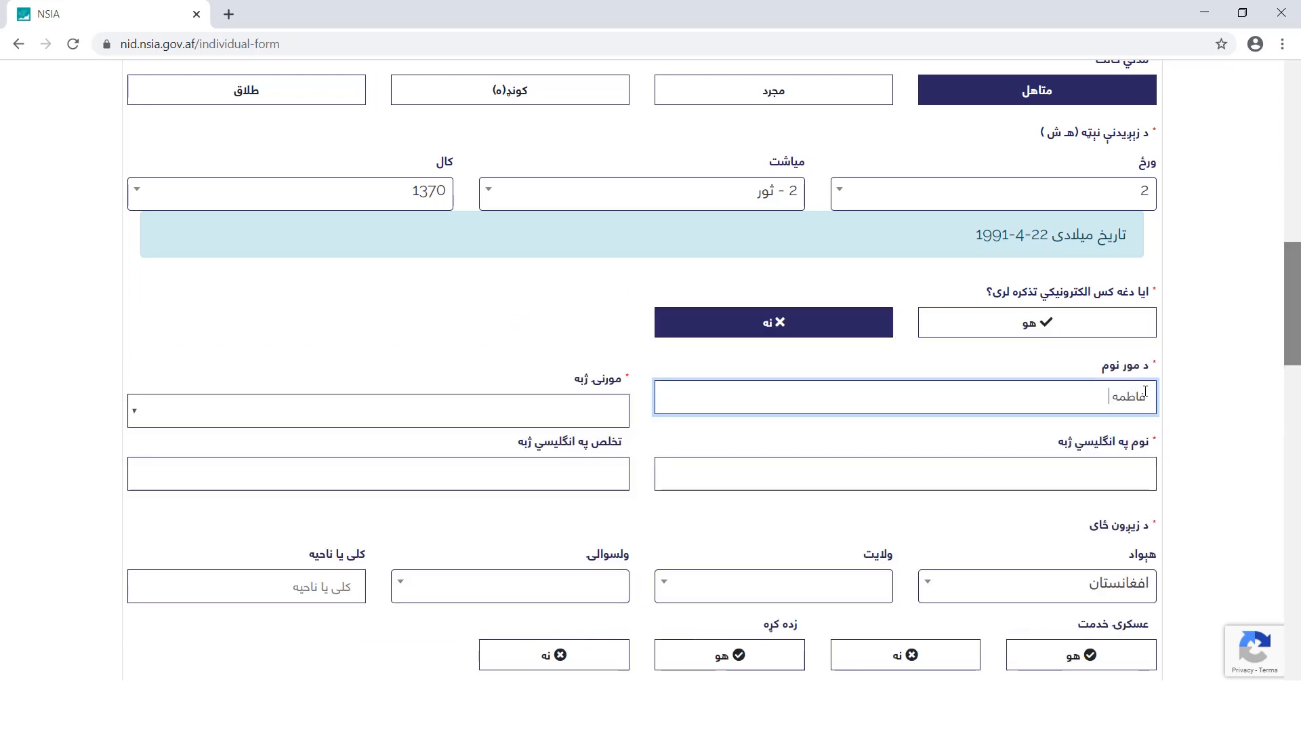
click(605, 411)
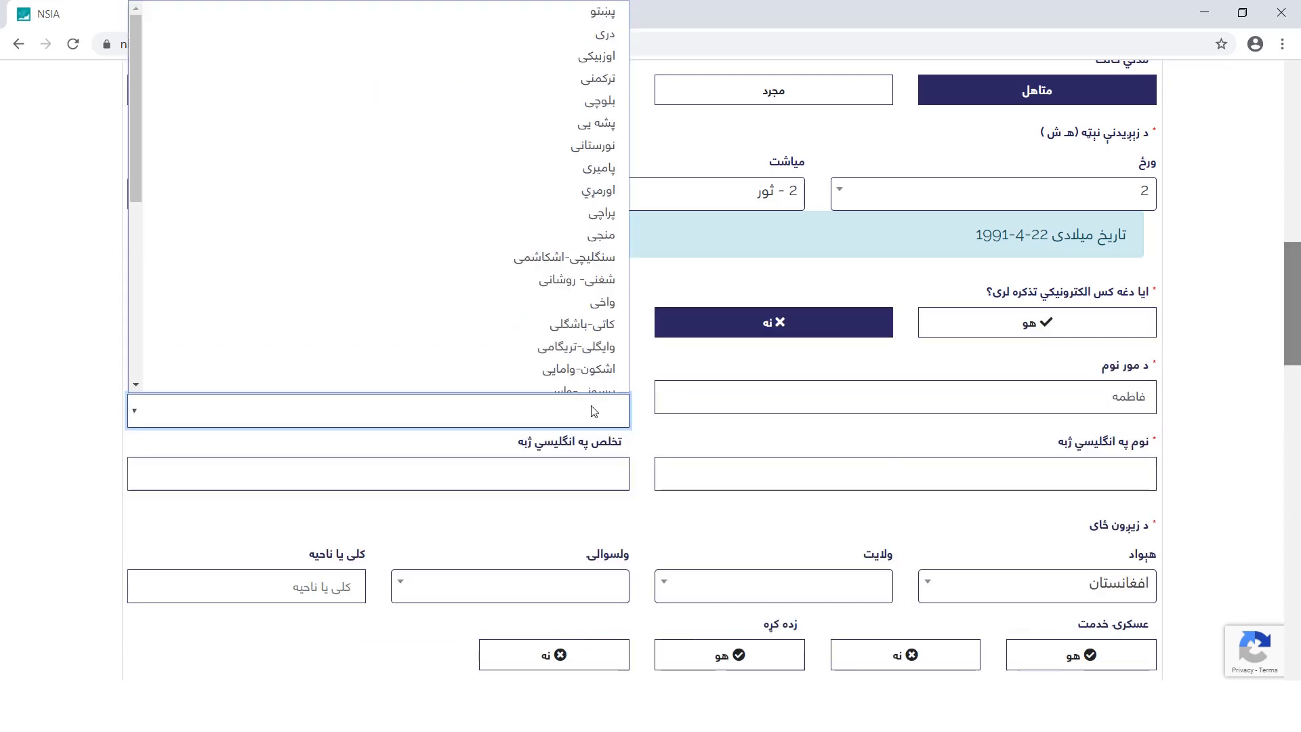
click(601, 12)
click(1079, 469)
text(پش)
key(BackSpace)
key(BackSpace)
text(fA)
key(BackSpace)
key(BackSpace)
click(583, 472)
Set the birthplace to province کابل, district مرکز کابل, area ناحیه
click(847, 585)
text(کابل)
key(Return)
click(563, 587)
mouse_move(401, 427)
mouse_down()
mouse_move(405, 522)
mouse_move(401, 427)
mouse_up()
click(567, 593)
click(567, 593)
text(مرک)
click(571, 550)
click(336, 584)
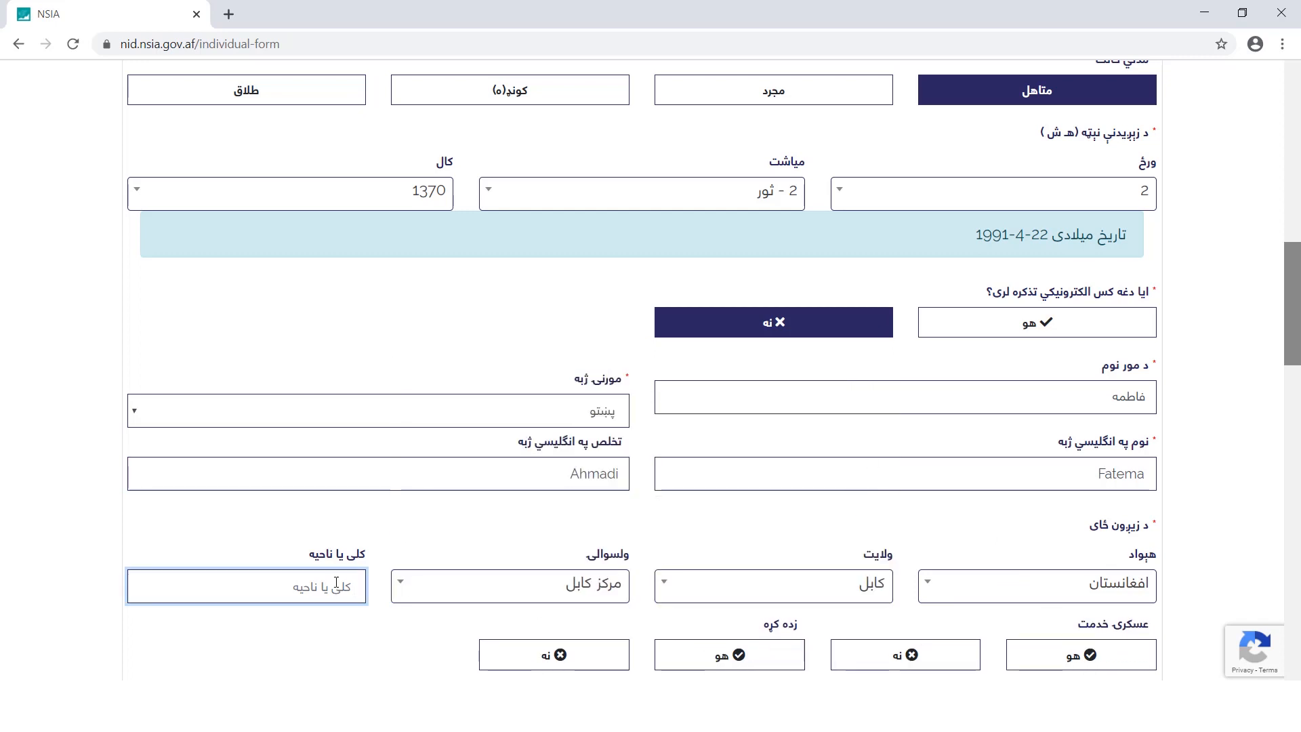
text(8 ناحیه)
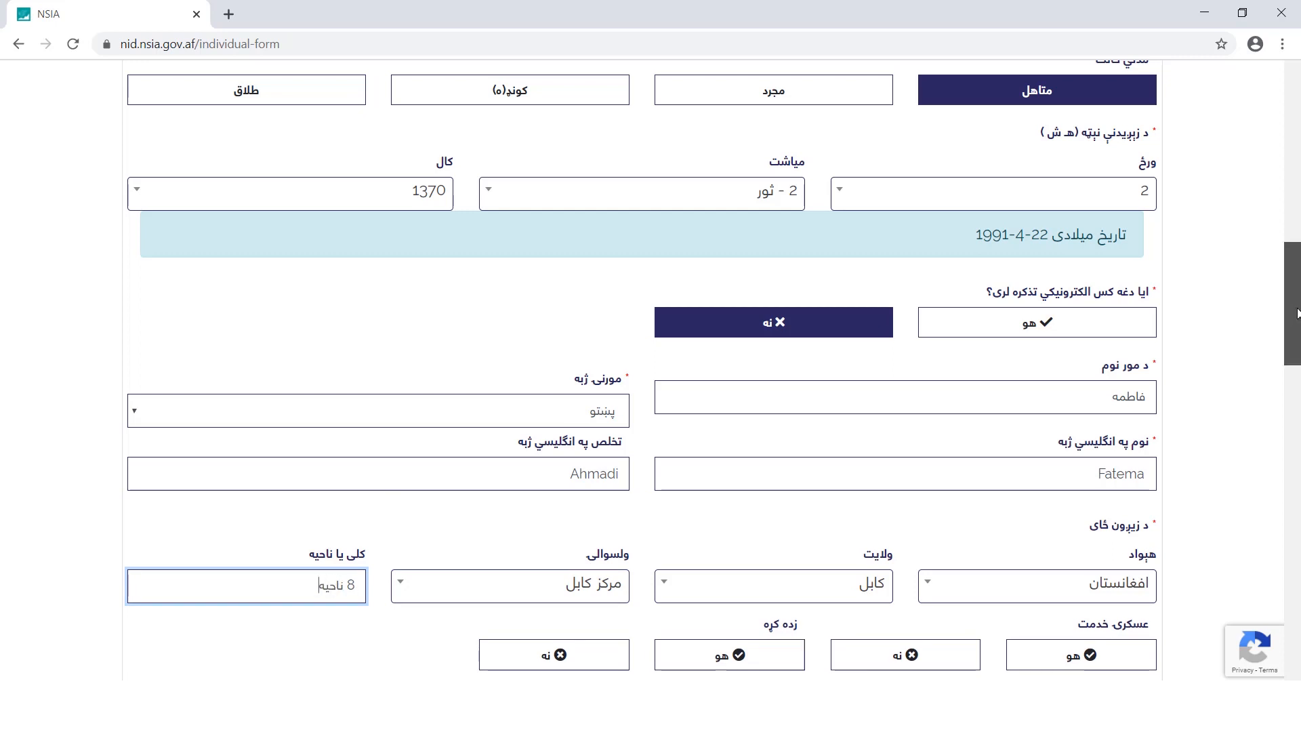
scroll(936, 213, down, 7)
Answer no to military service, yes to education, and copy the birthplace into both addresses
click(936, 213)
click(729, 203)
click(1010, 265)
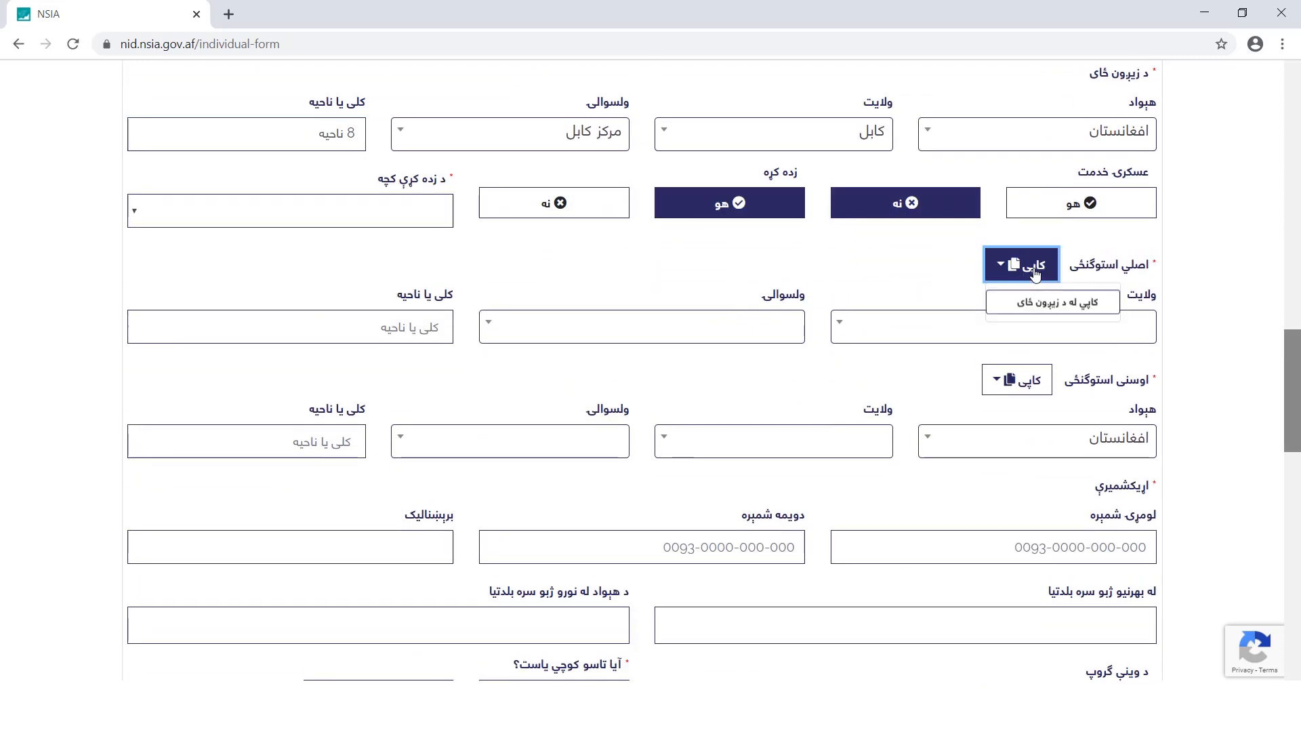
click(996, 298)
click(1016, 378)
click(1000, 332)
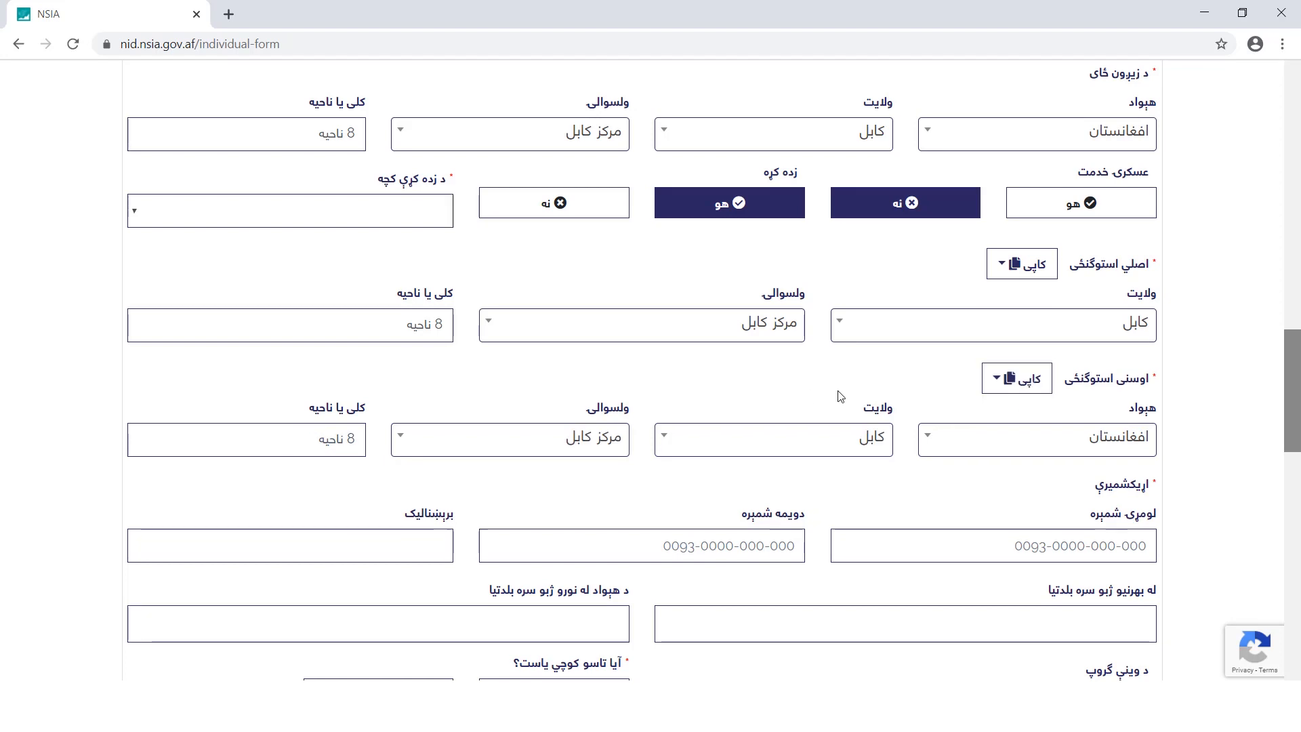
Enter the applicant's main phone number and e-mail address
click(1055, 547)
text(0700-0000-000)
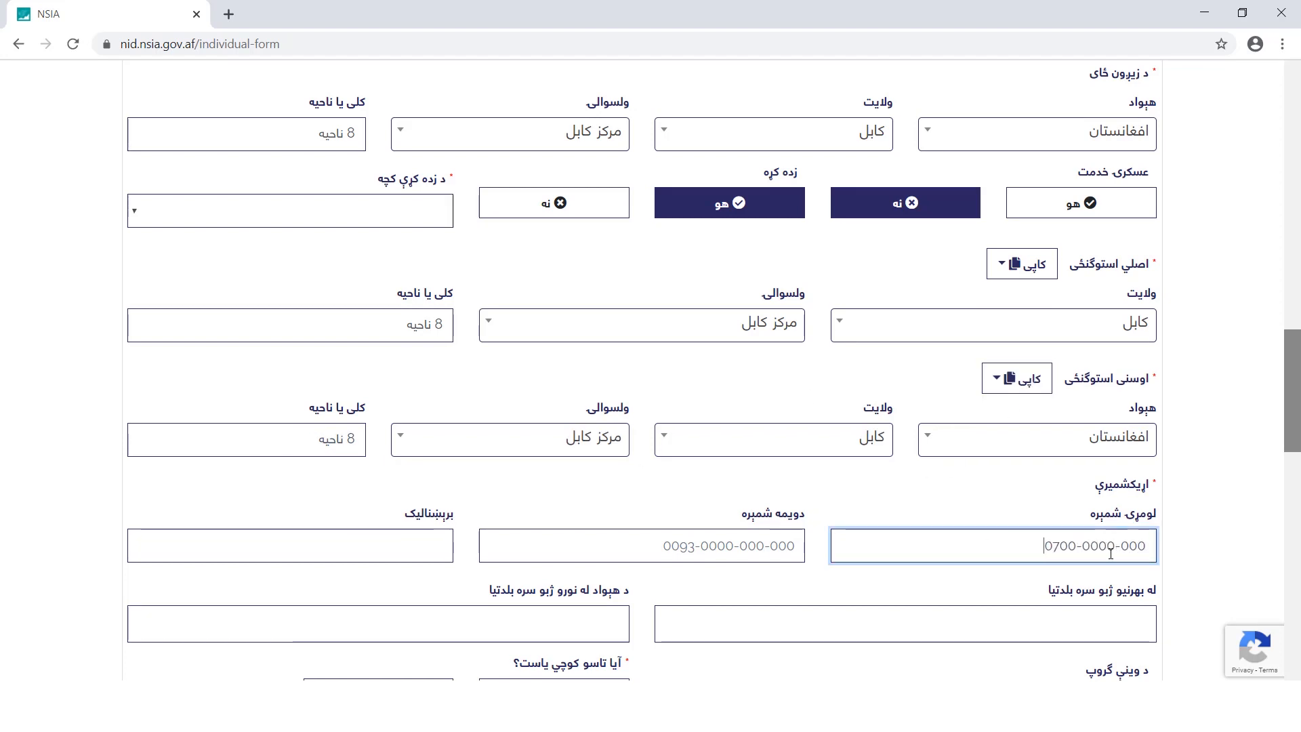
click(410, 548)
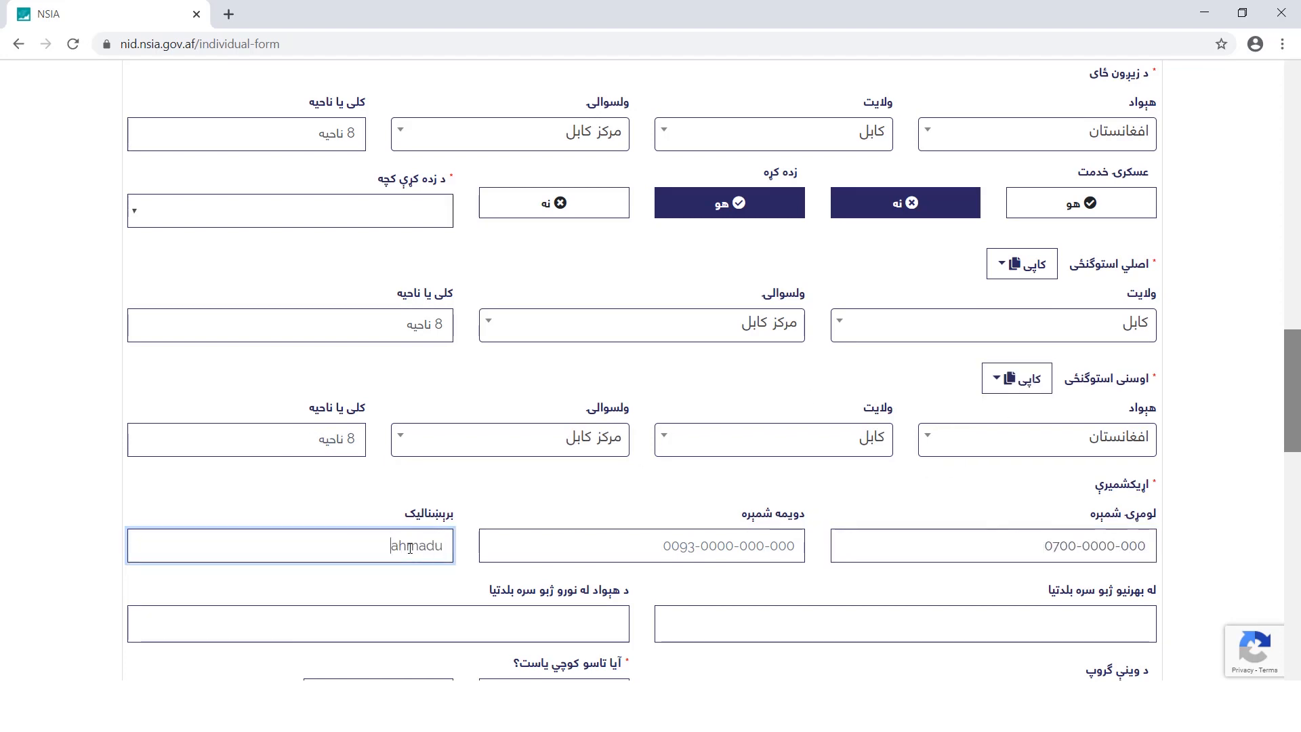
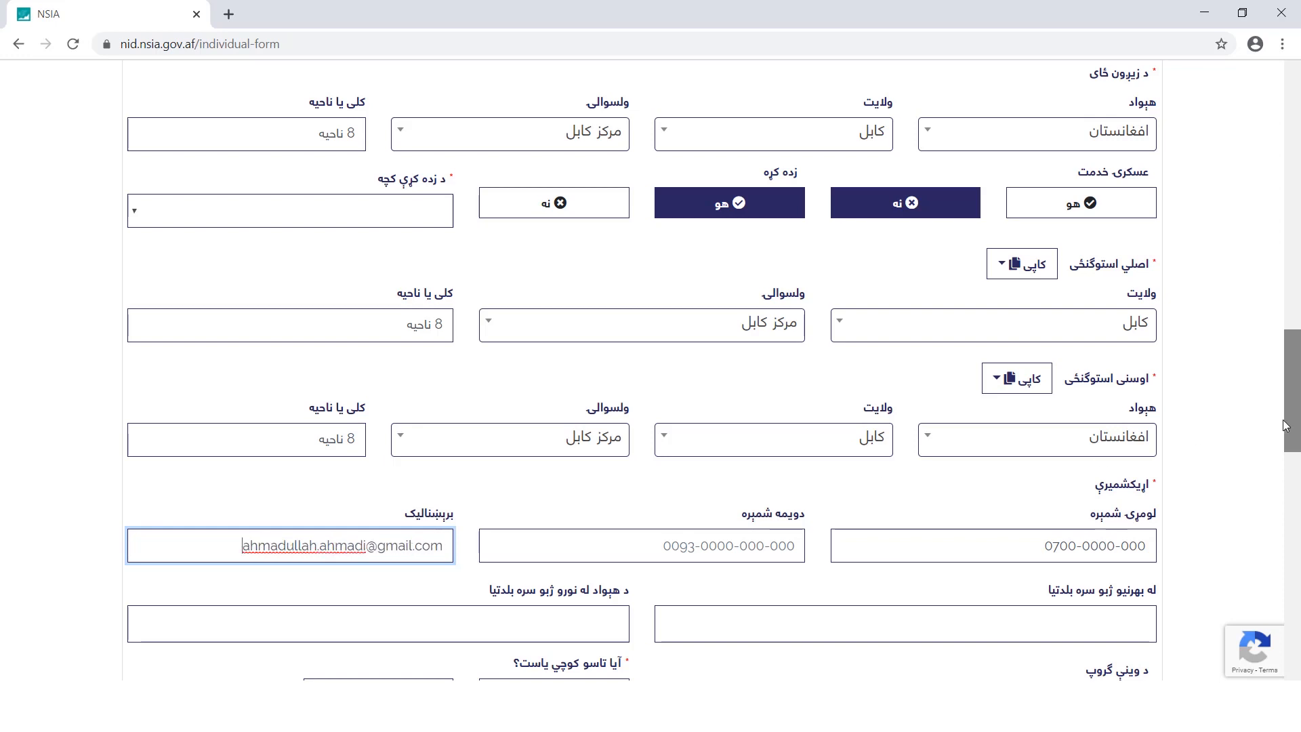
Add انگلیسي as a foreign language and دري and اوزبیکی as national languages
scroll(1152, 434, down, 3)
click(1053, 385)
text(h)
key(BackSpace)
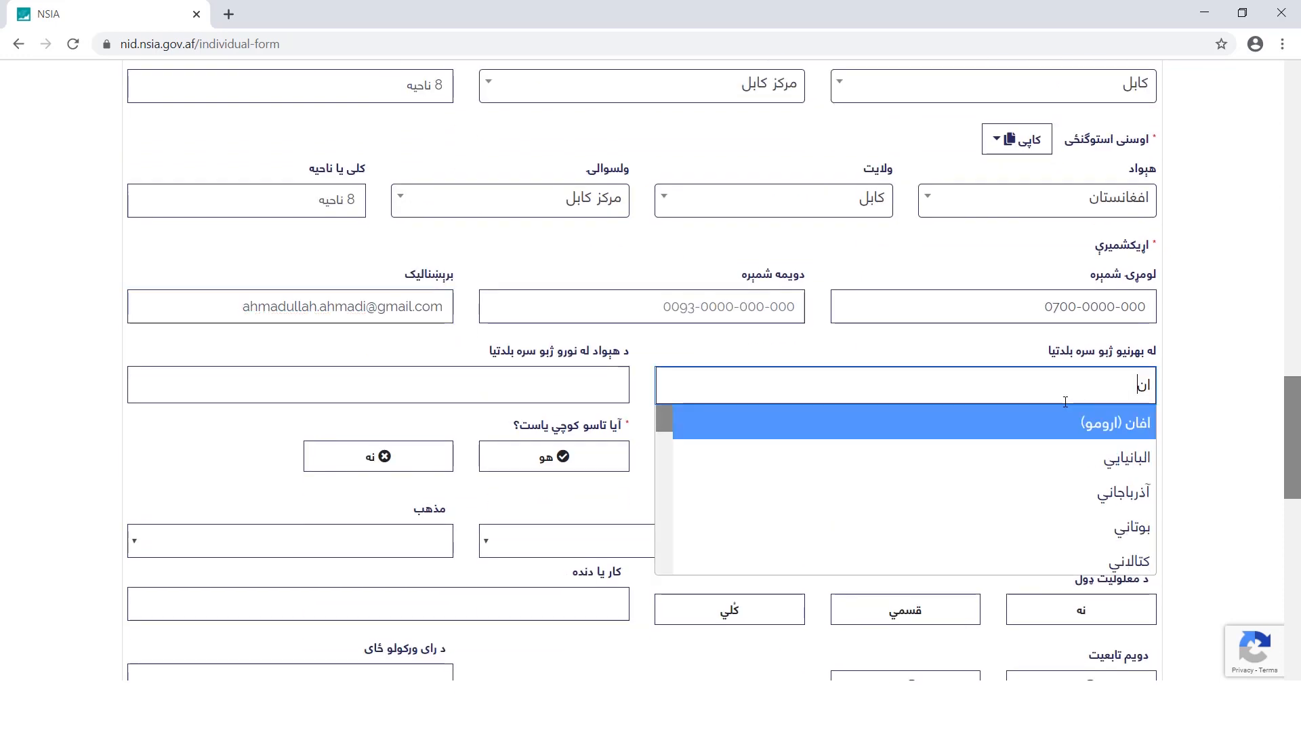
text(انگ)
key(Return)
click(605, 388)
click(607, 467)
click(542, 387)
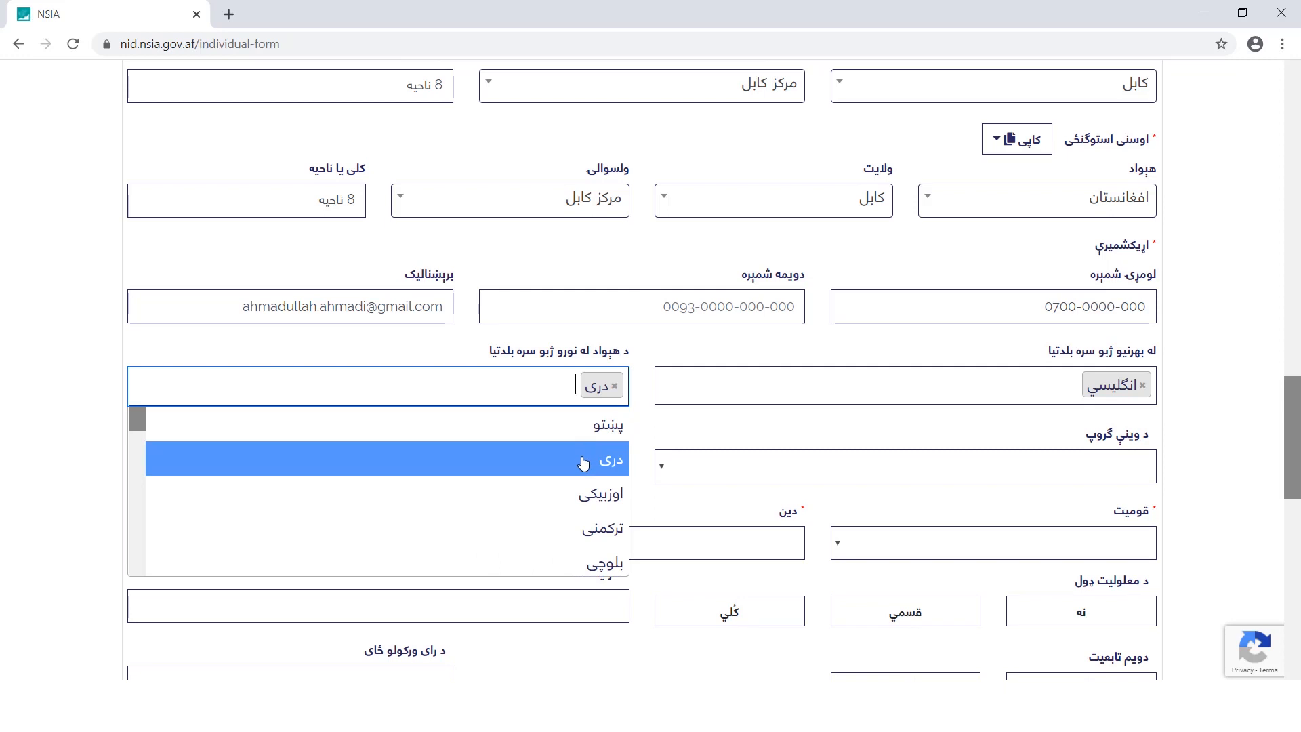
click(599, 492)
Set blood group O+, not Kuchi, ethnicity پښتون, religion اسلام, sect سني
click(1083, 471)
click(1109, 600)
click(404, 460)
click(1043, 541)
click(1084, 153)
click(772, 542)
click(771, 568)
click(420, 542)
click(420, 570)
Answer no to disability and second citizenship, with job آزاده دنده and voting place ۸ ناحیه
scroll(1100, 230, down, 5)
click(1088, 207)
click(596, 196)
text(آزاد د)
click(901, 276)
click(400, 271)
text(۸ ناحیه)
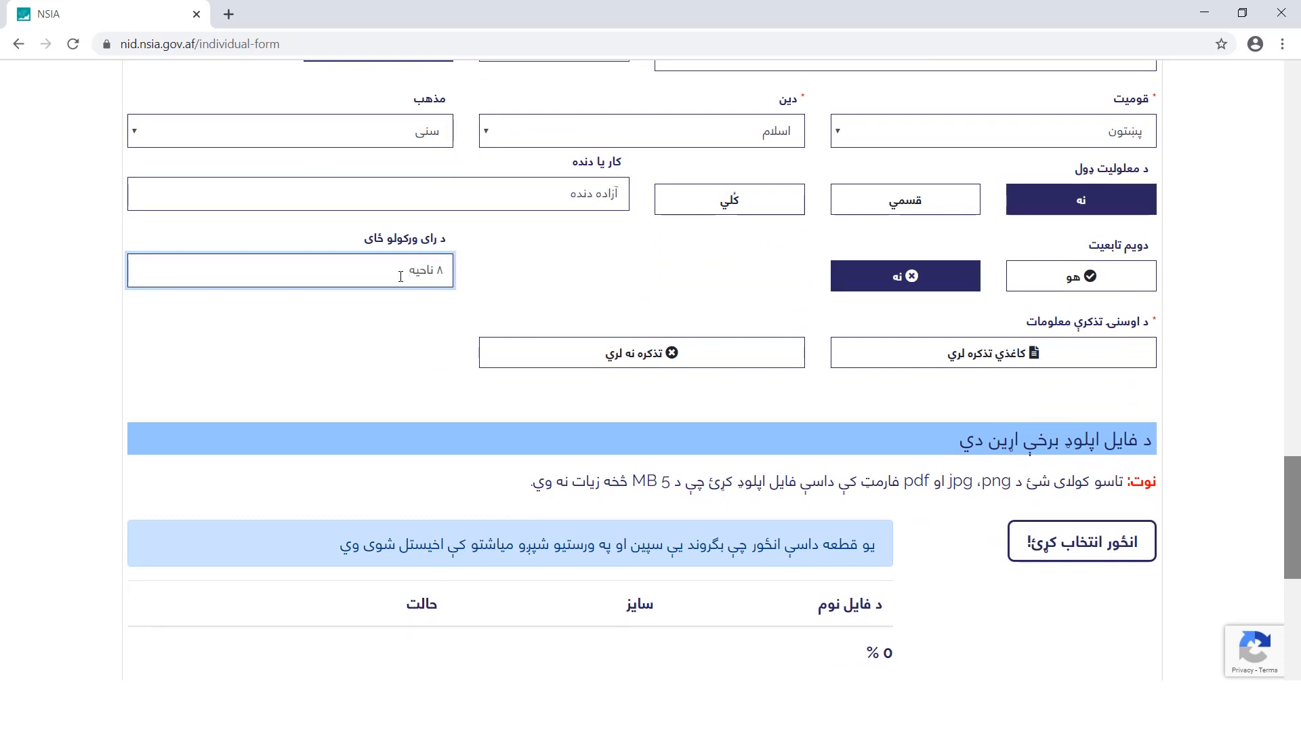
scroll(839, 467, up, 1)
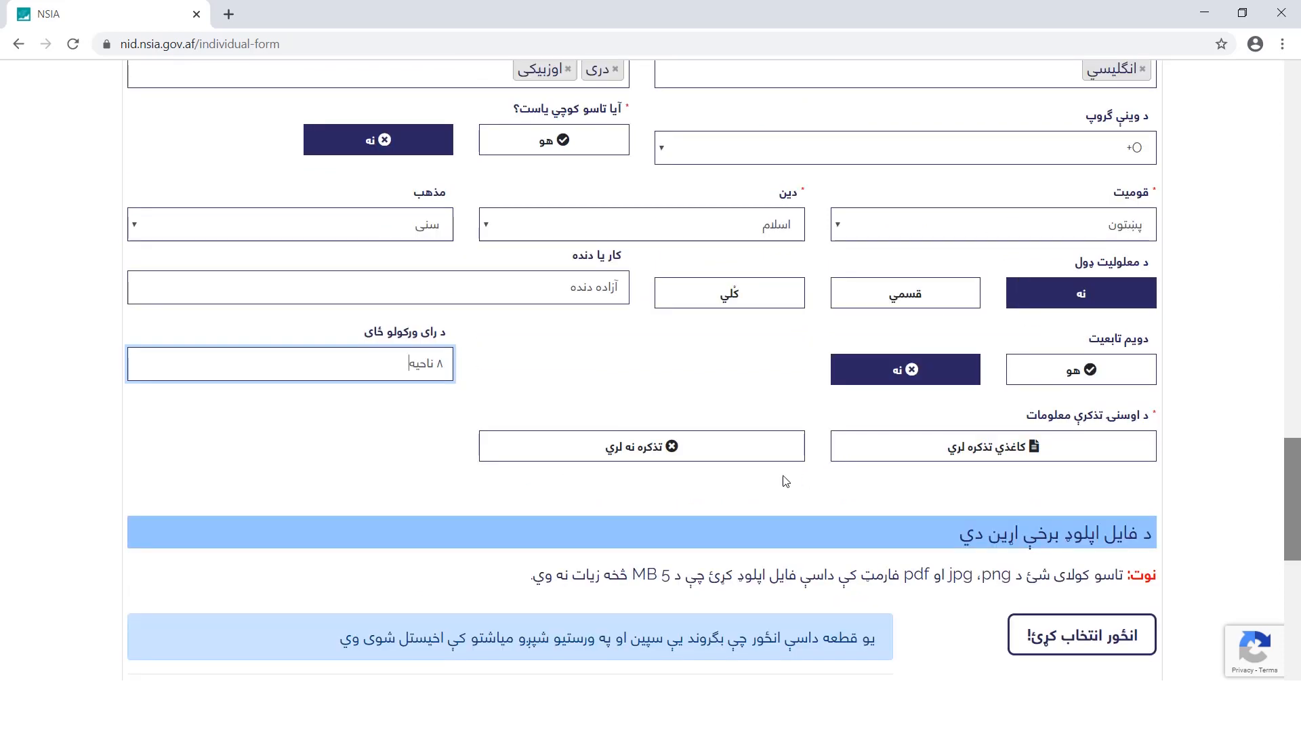
Record a paper tazkira with book year 1380 and its volume, page, registration and sukuk numbers
click(758, 460)
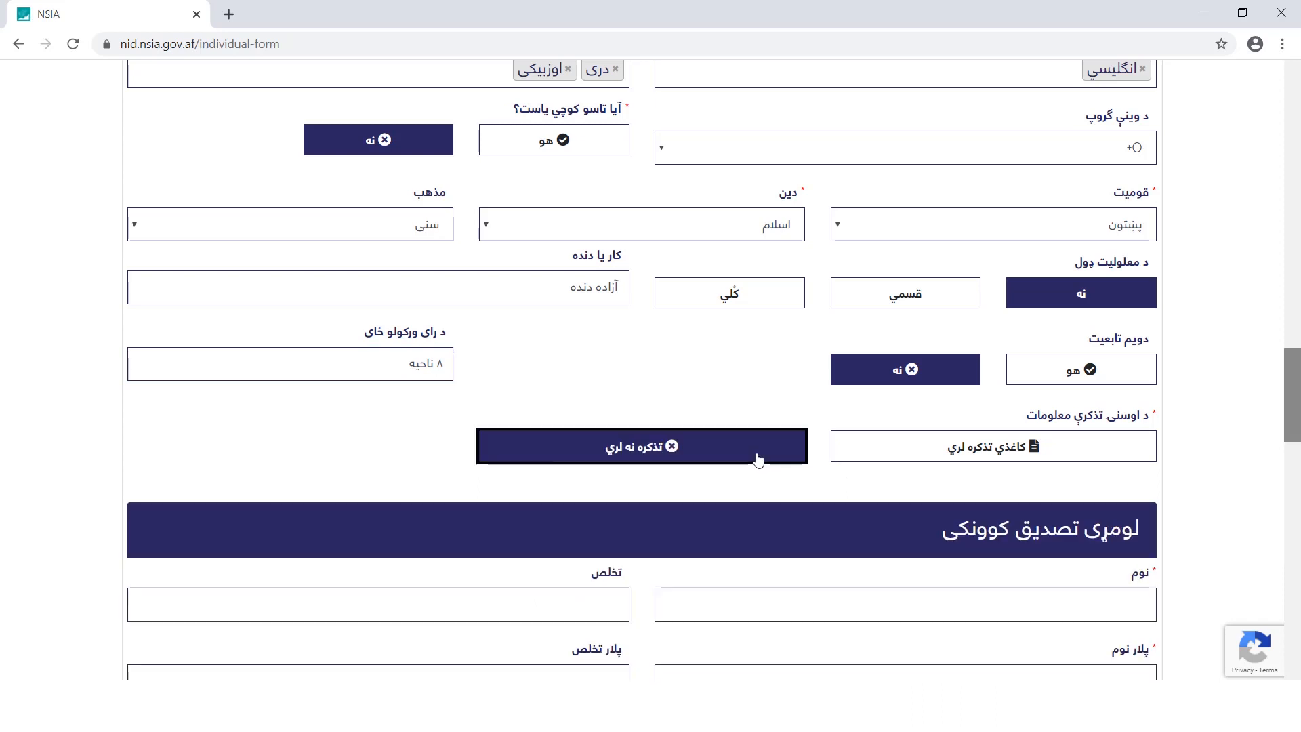
mouse_move(1292, 418)
mouse_down()
mouse_move(1299, 555)
mouse_move(1297, 417)
mouse_up()
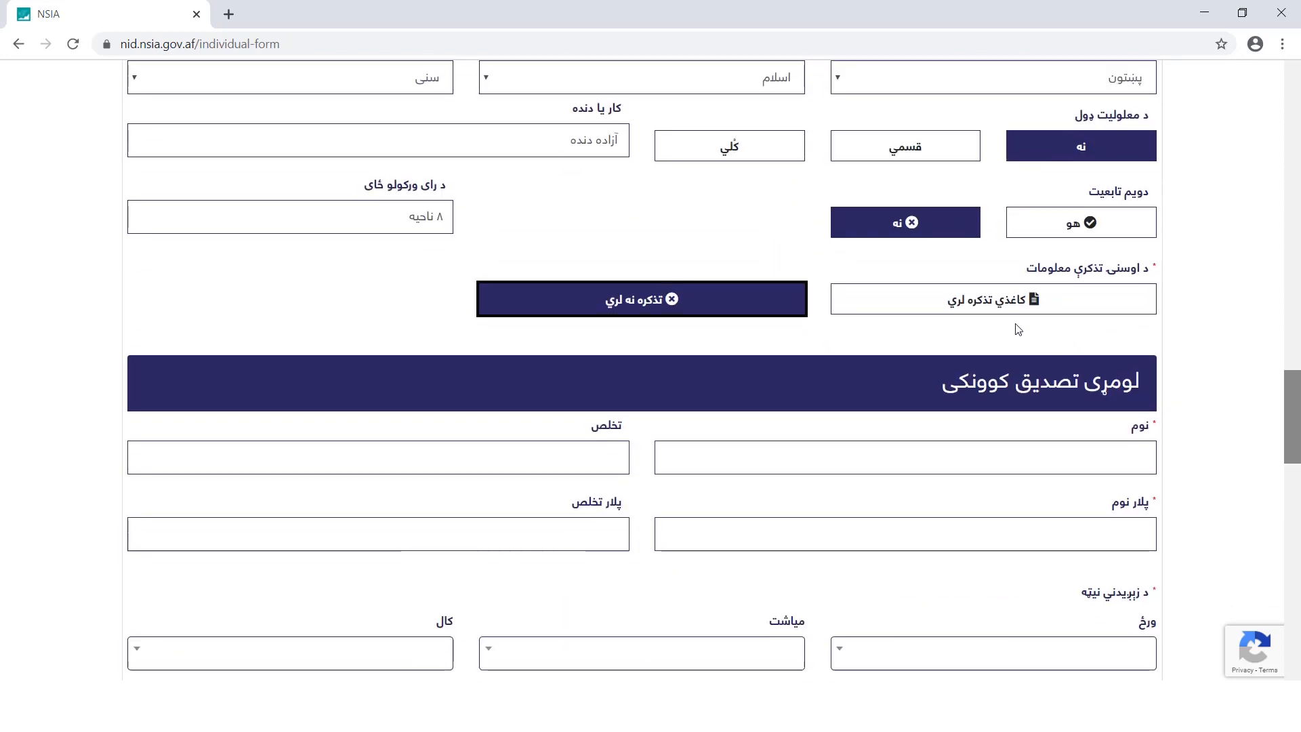
click(997, 313)
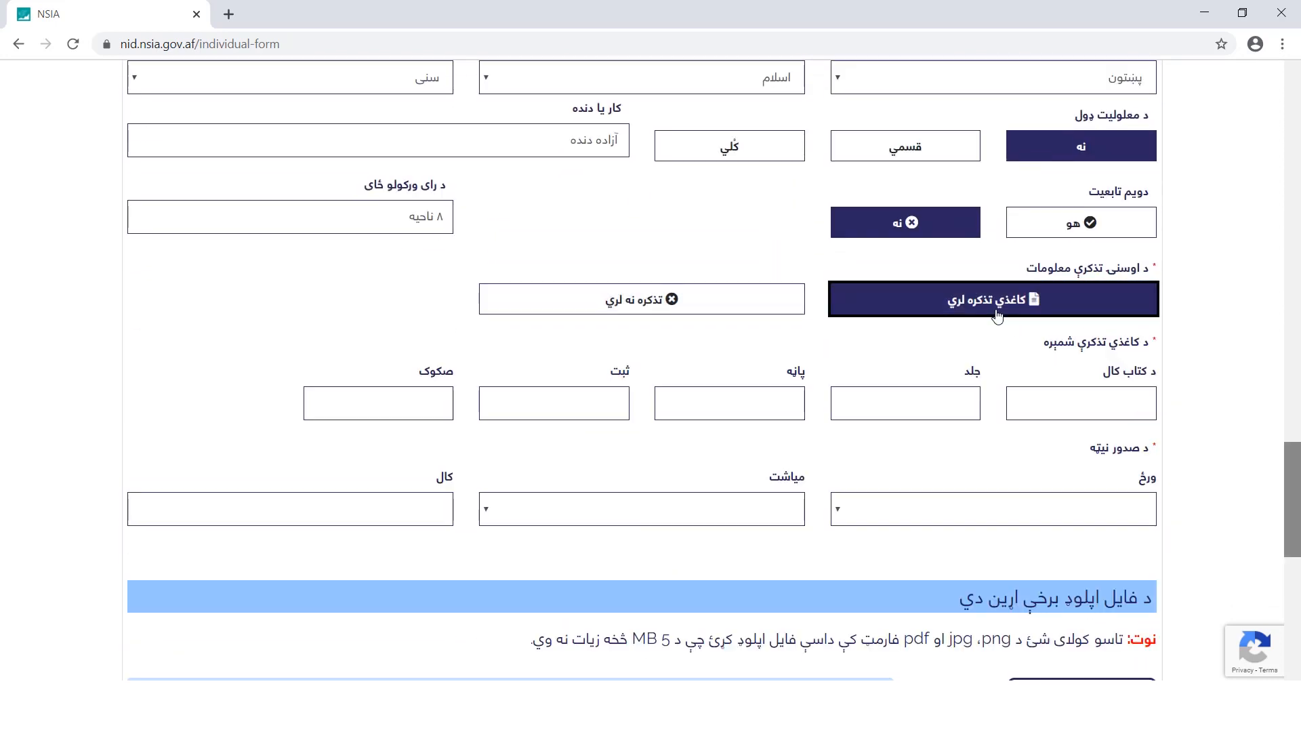
click(1113, 406)
text(1380)
click(938, 404)
text(۱۲۵)
click(750, 404)
text(۱۲۴)
click(581, 404)
text(۱۲۲)
click(431, 405)
text(۱۲۳۴۵۶)
Set the tazkira issue date to day 3, month 3 - جوزا, year 1380
scroll(760, 441, down, 2)
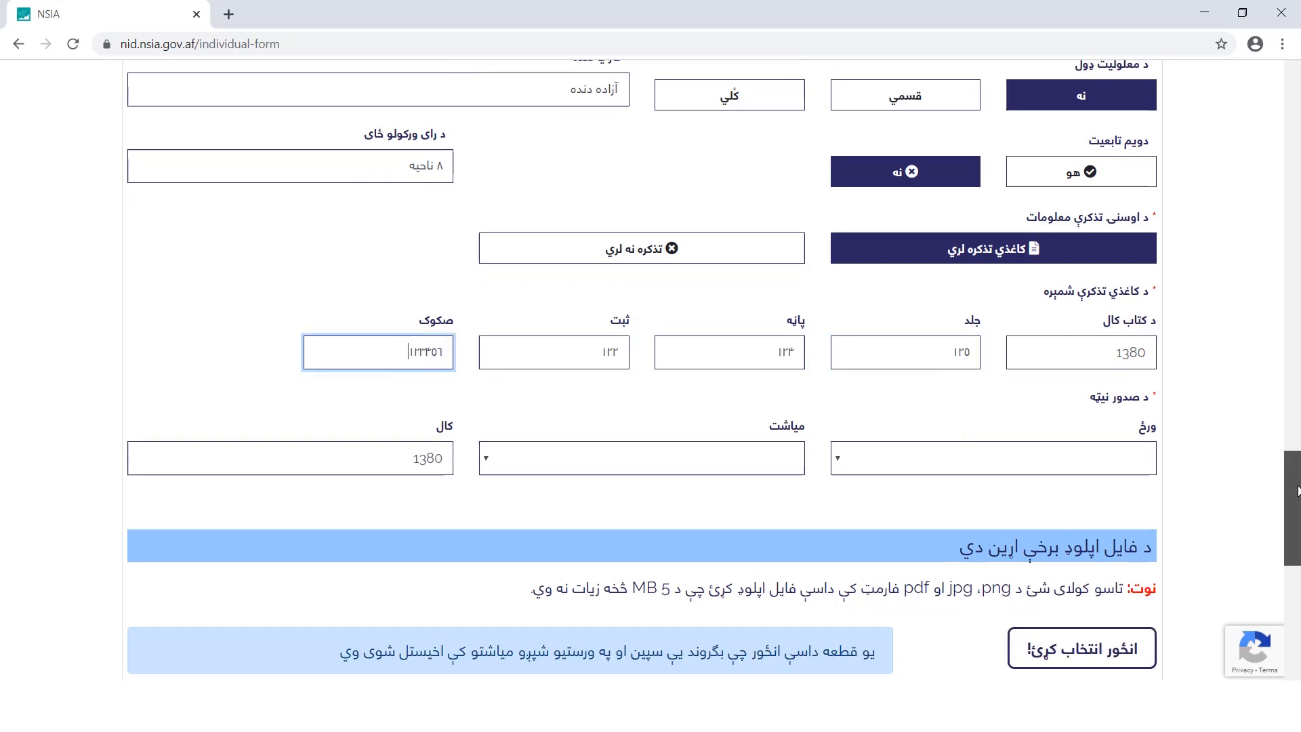
click(1037, 377)
click(1084, 66)
click(723, 380)
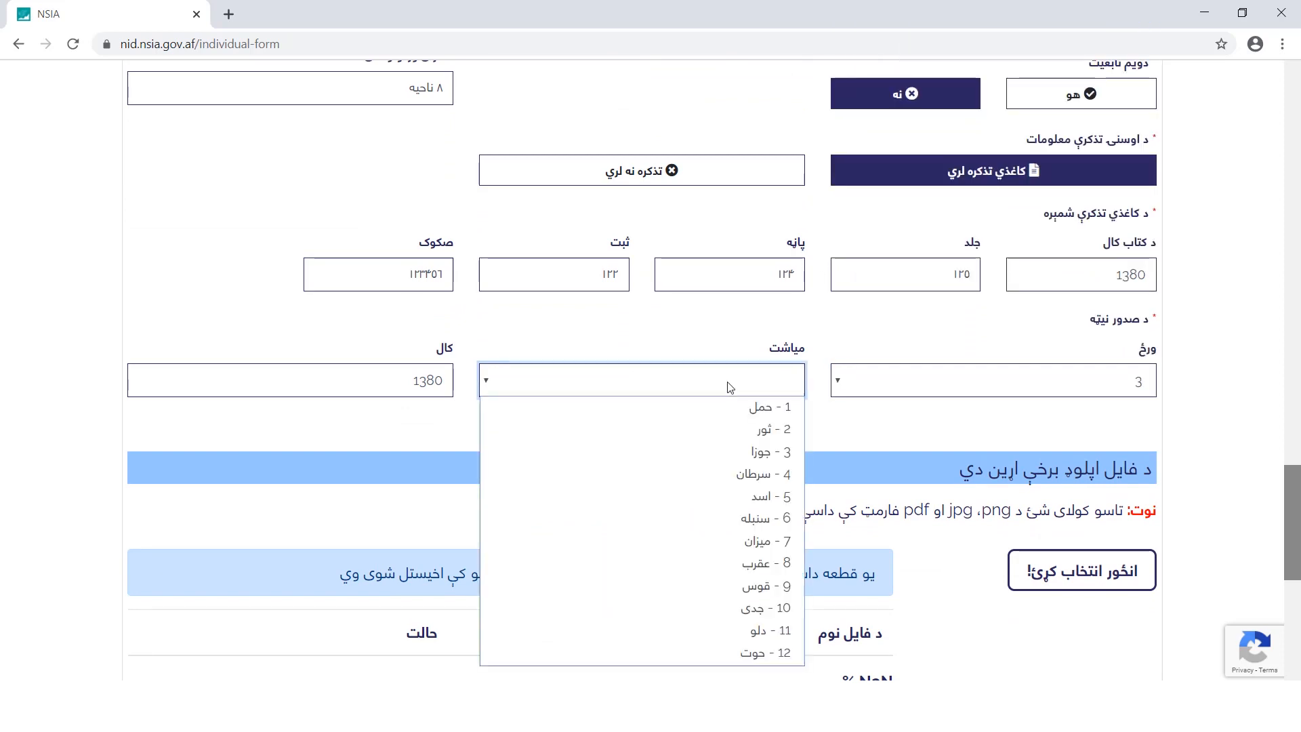
click(746, 450)
click(402, 382)
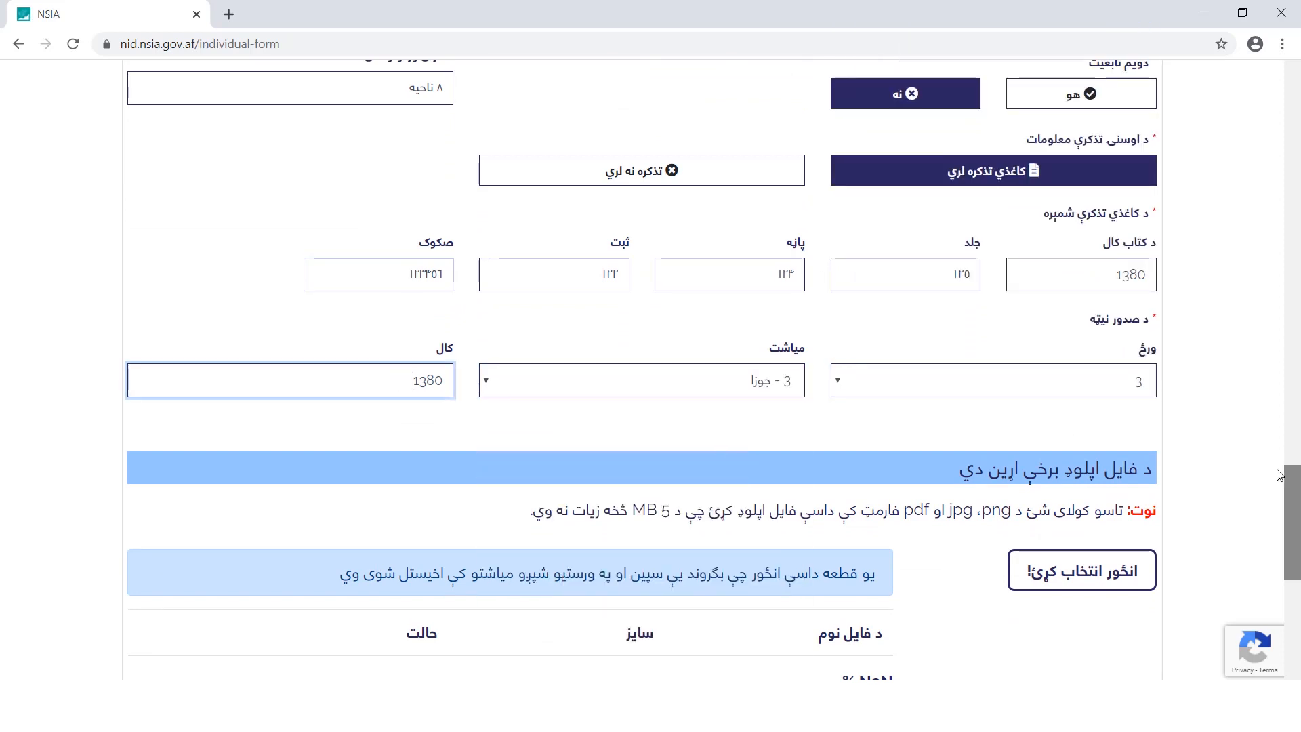
scroll(401, 383, down, 5)
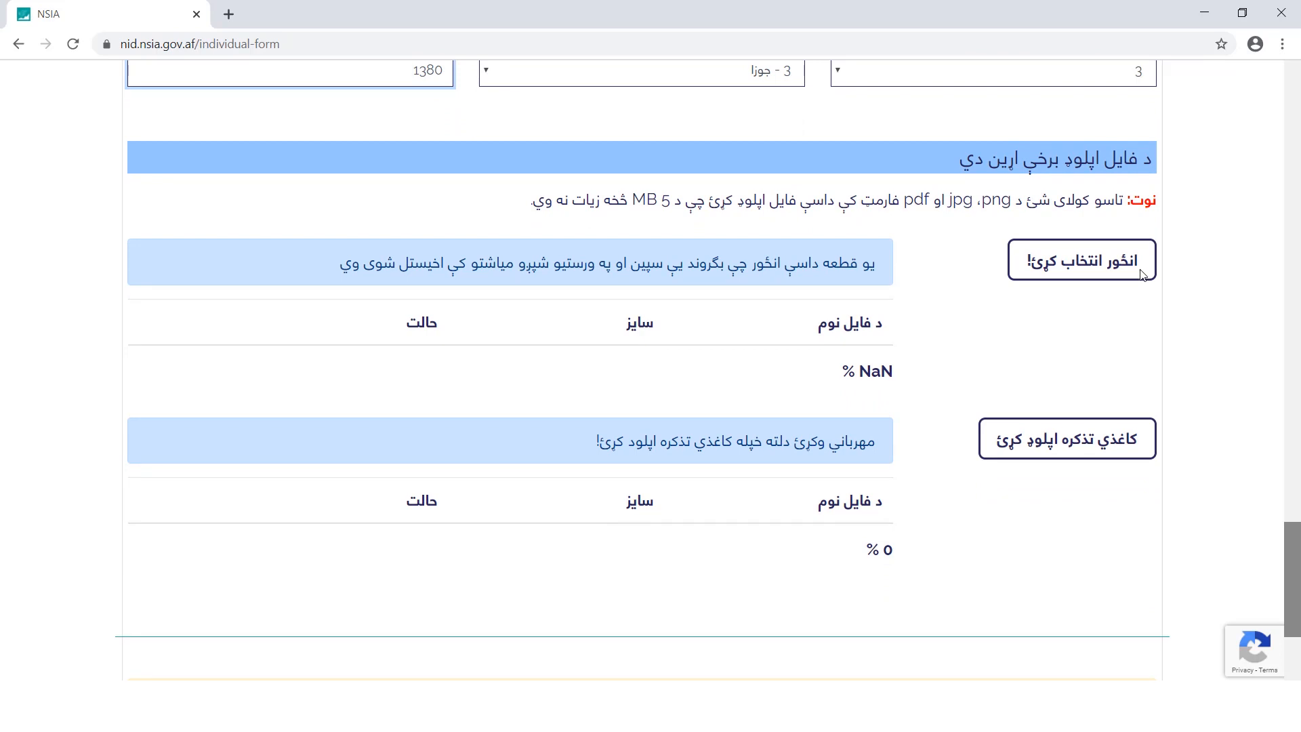
mouse_move(927, 202)
mouse_down()
mouse_move(990, 203)
mouse_move(951, 205)
mouse_up()
Upload pic2.jpg from the Desktop as the applicant's photo
click(1149, 305)
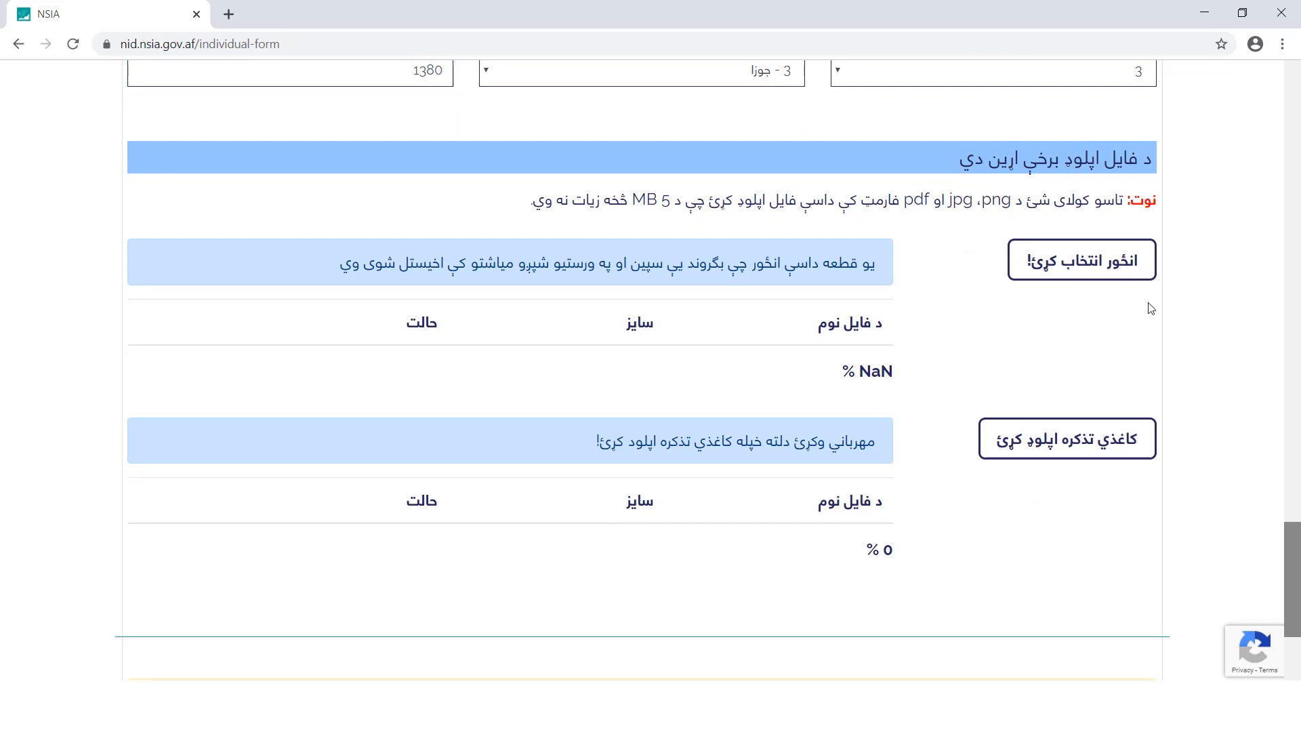
click(1126, 272)
click(214, 263)
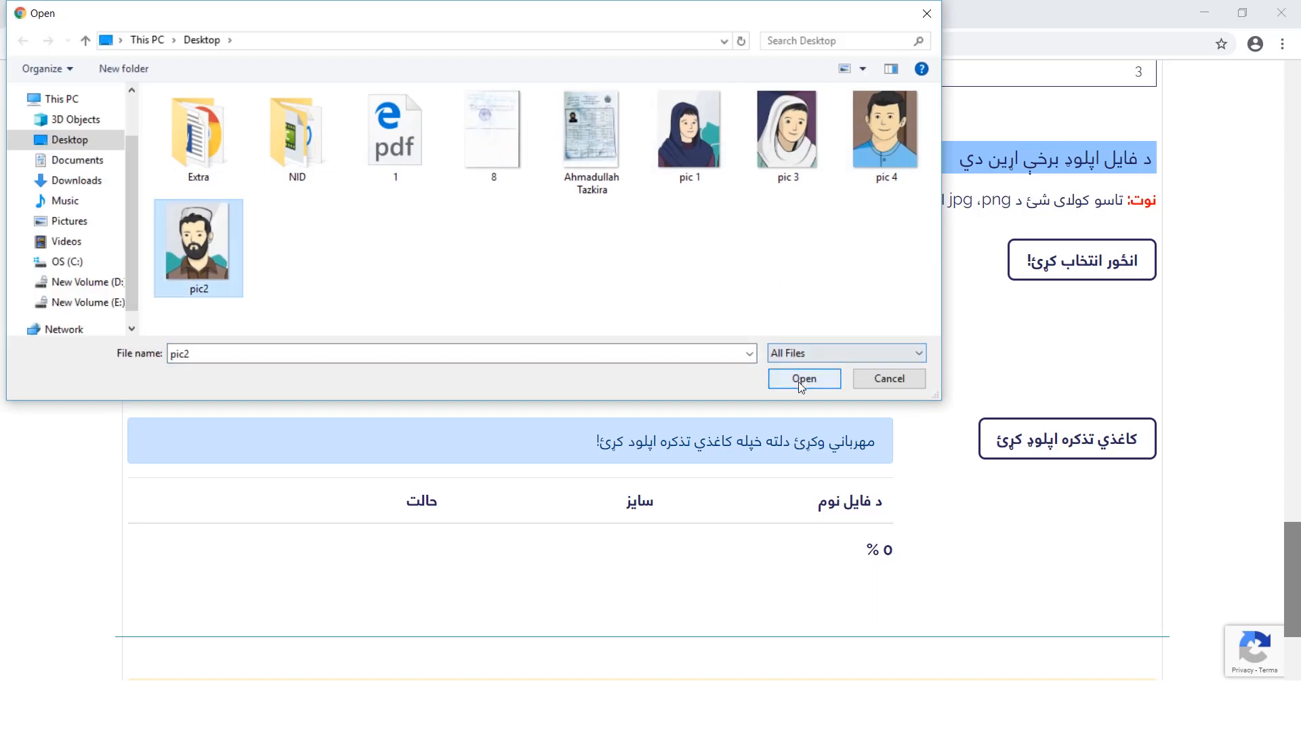
click(821, 377)
scroll(1132, 415, down, 1)
Upload the scanned paper tazkira image from the Desktop
click(1135, 422)
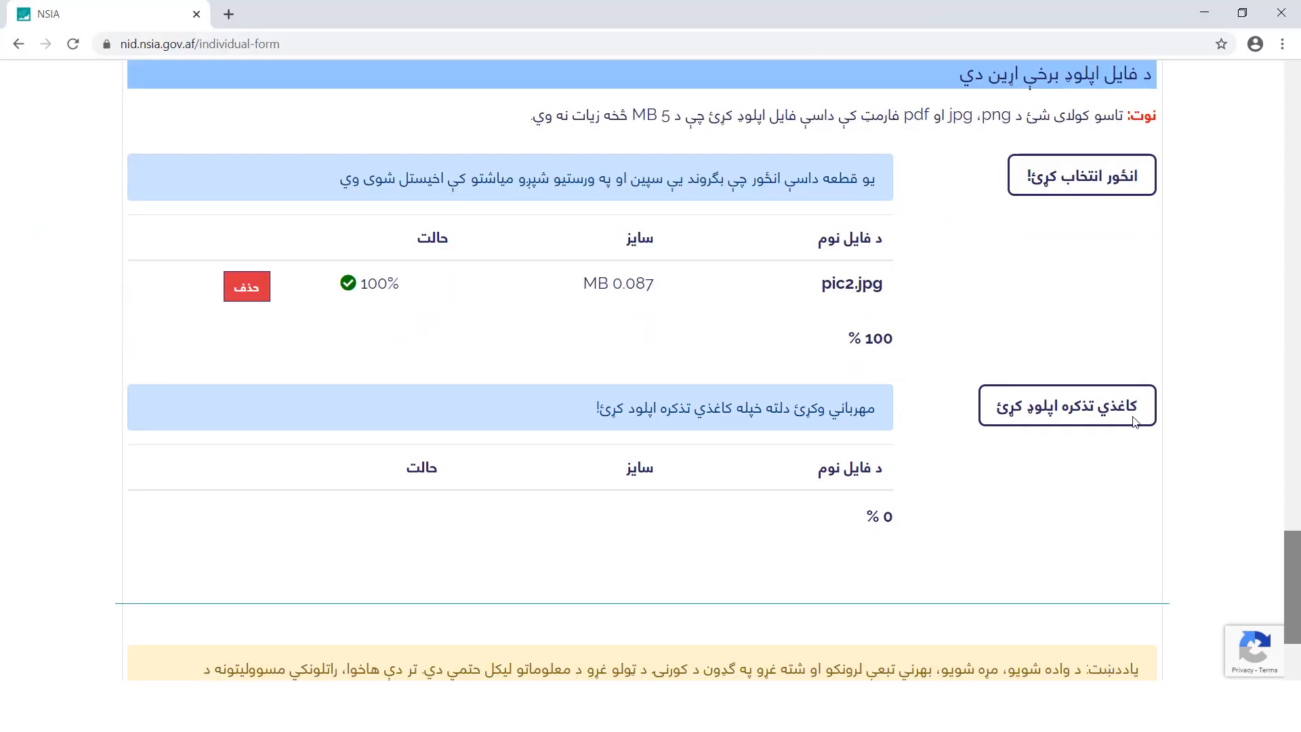
click(592, 136)
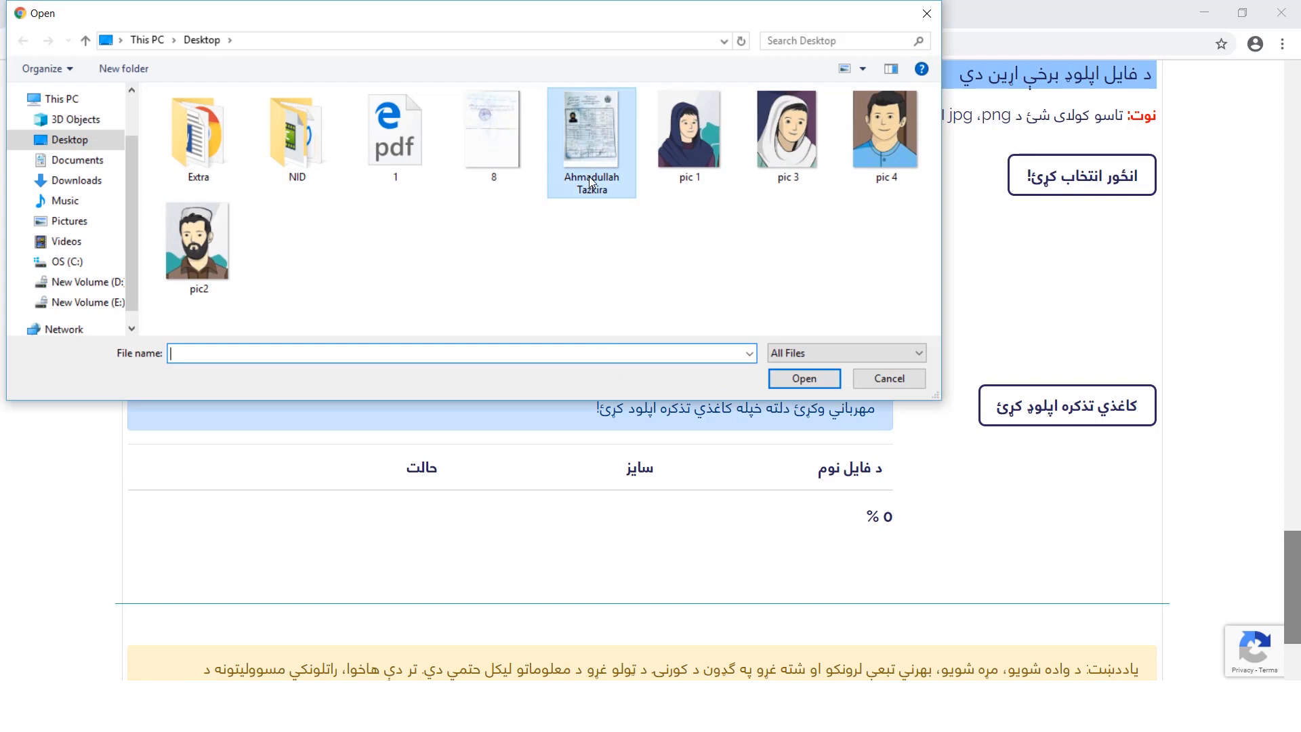
click(802, 378)
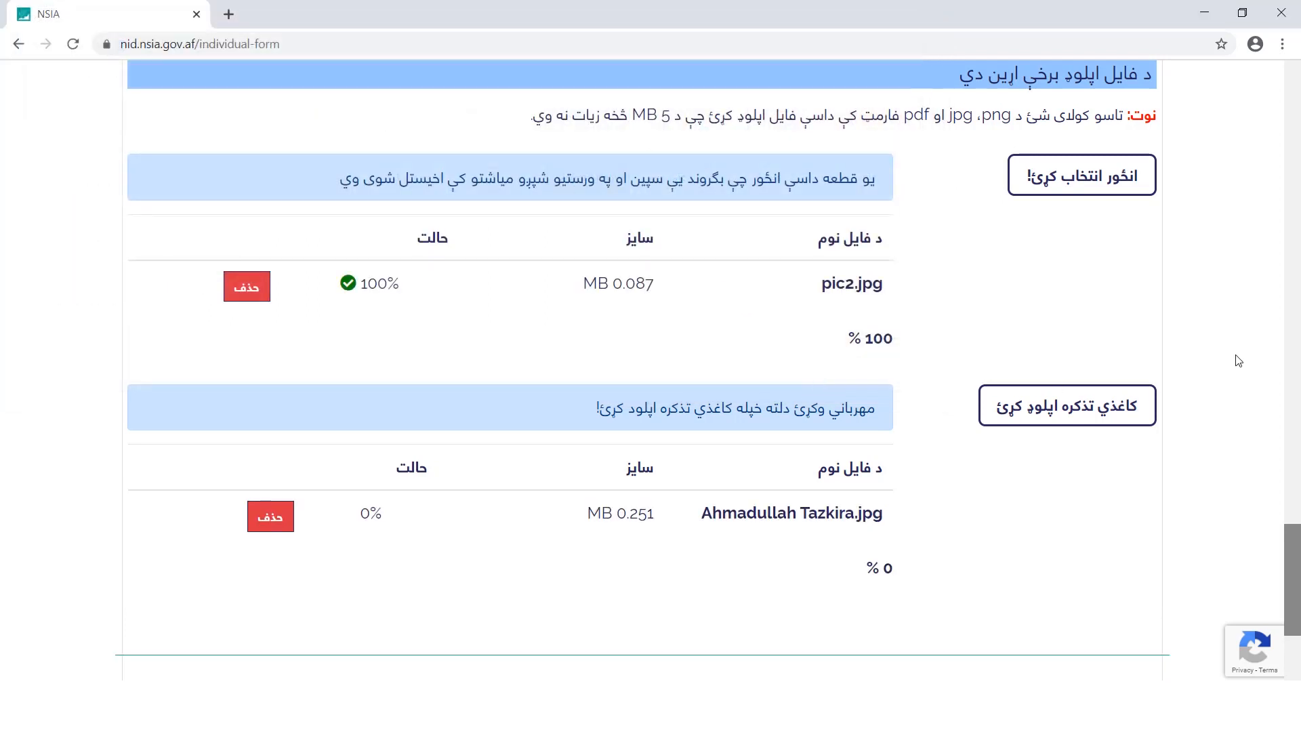
drag(1298, 534, 1299, 618)
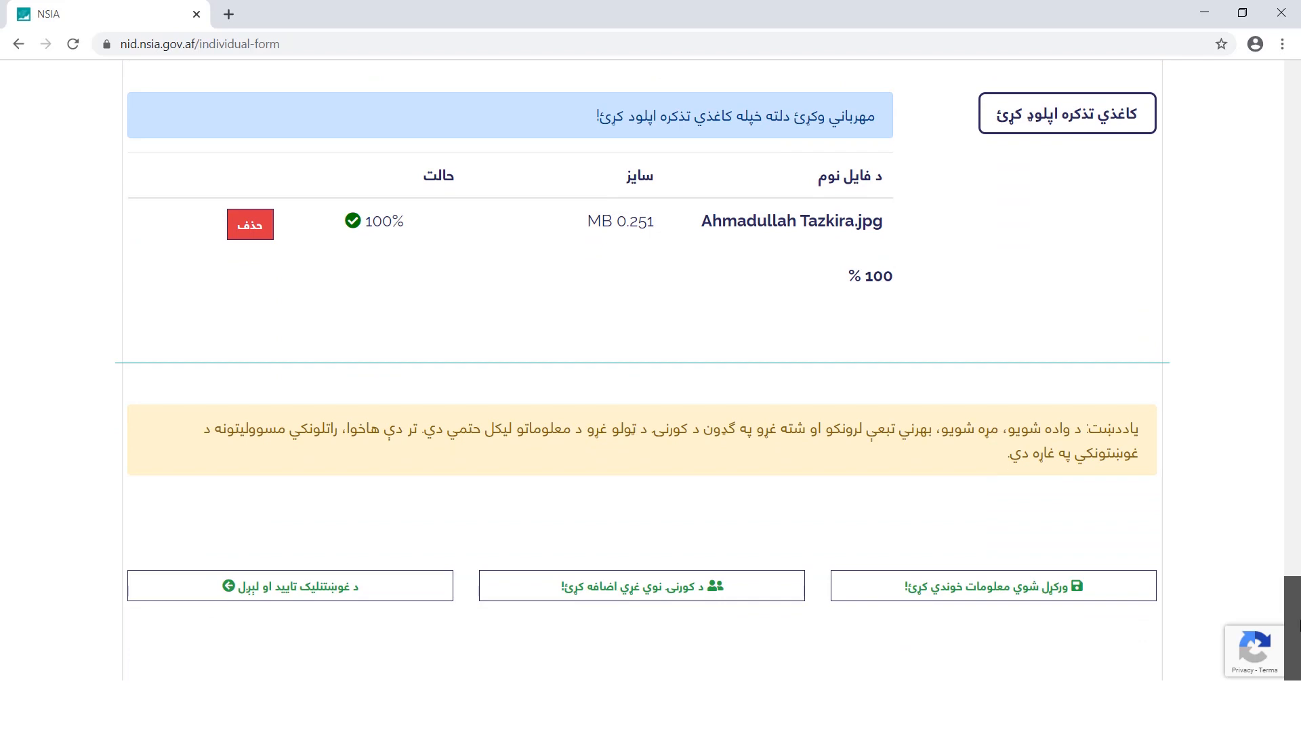
Save the details, copy the issued request number, close the notice, and add a family member section
click(1133, 595)
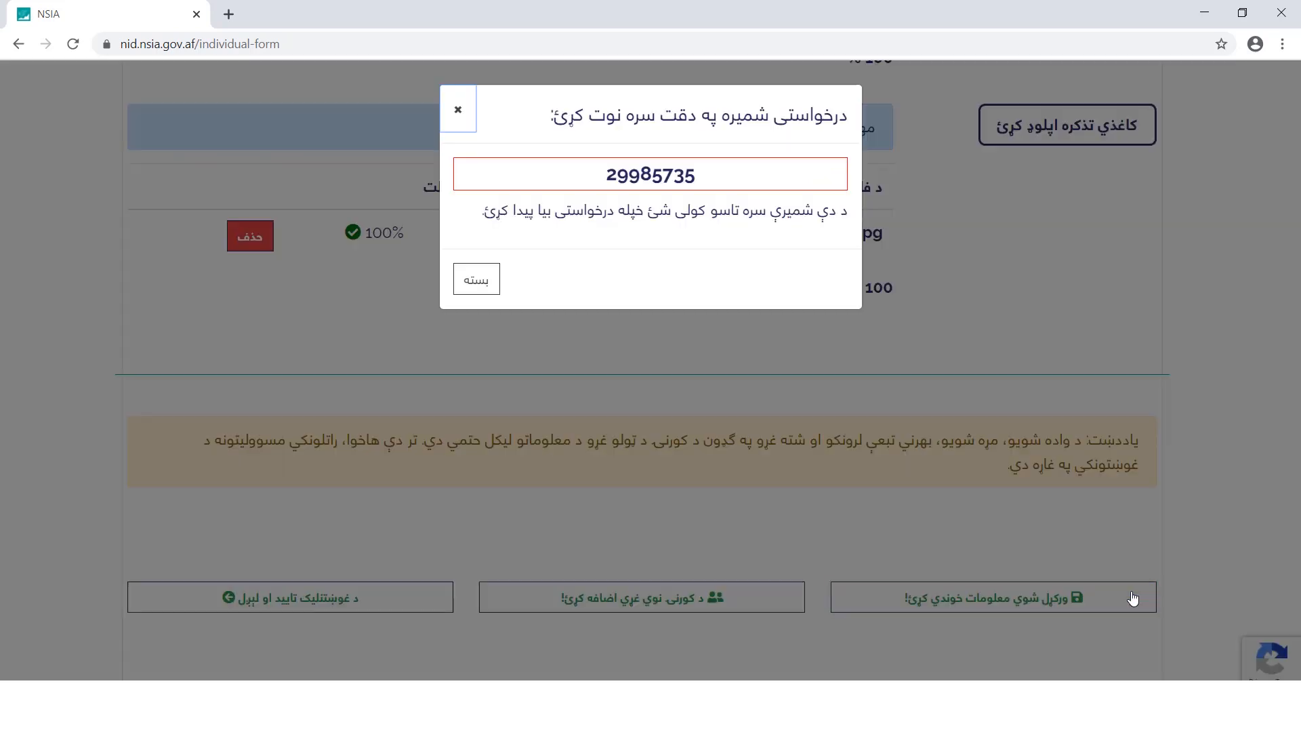
drag(605, 178, 695, 182)
right_click(685, 180)
click(708, 195)
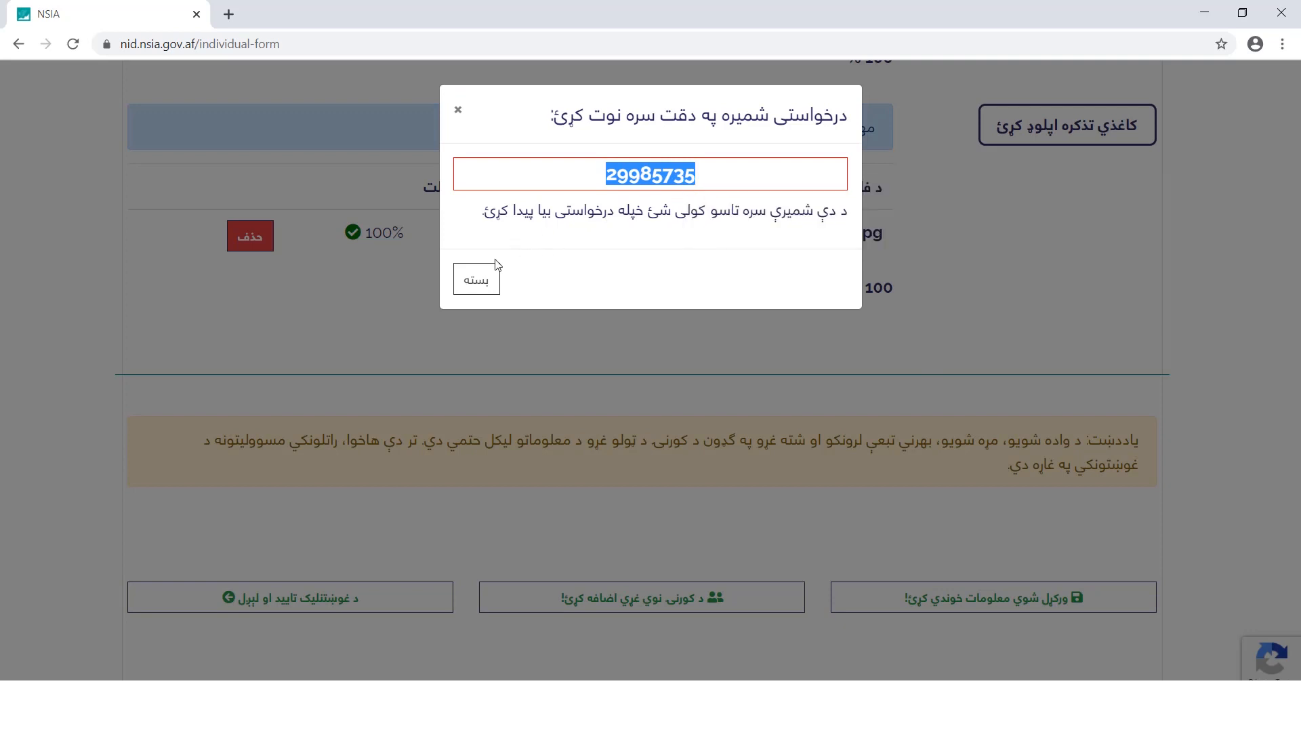
click(473, 291)
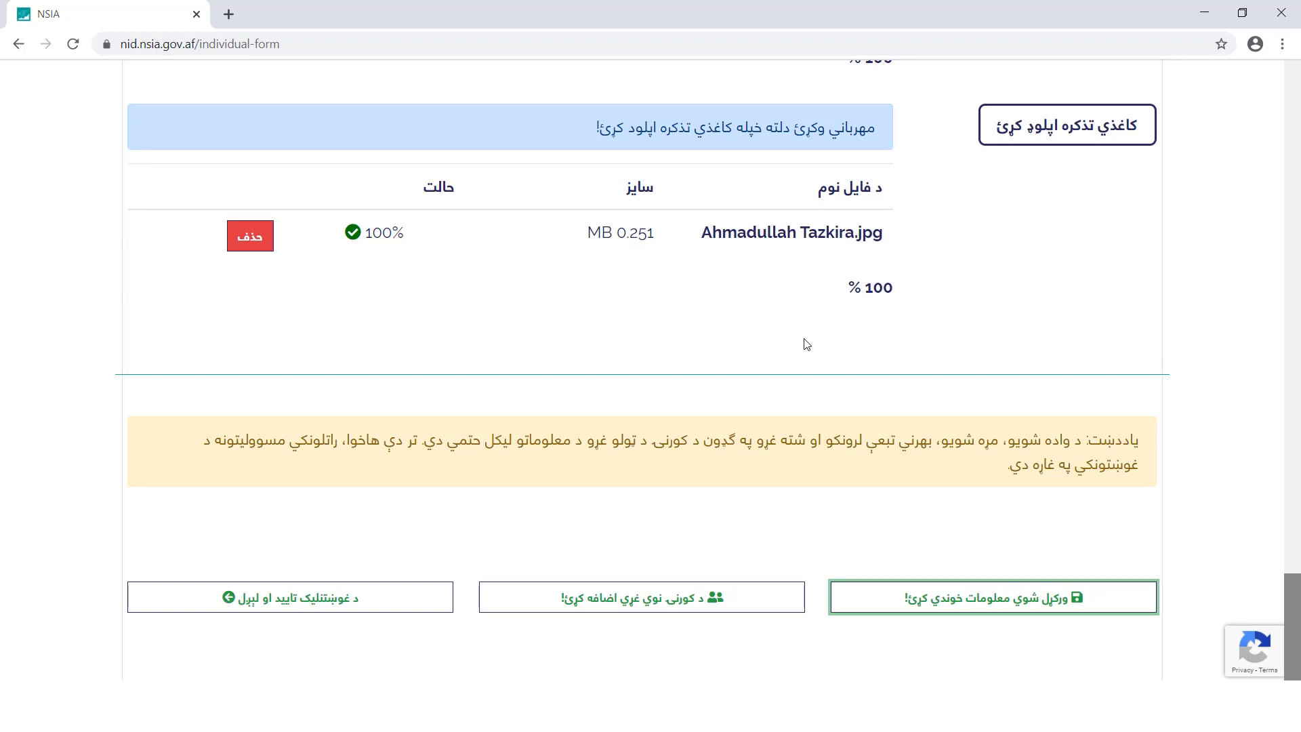
click(760, 609)
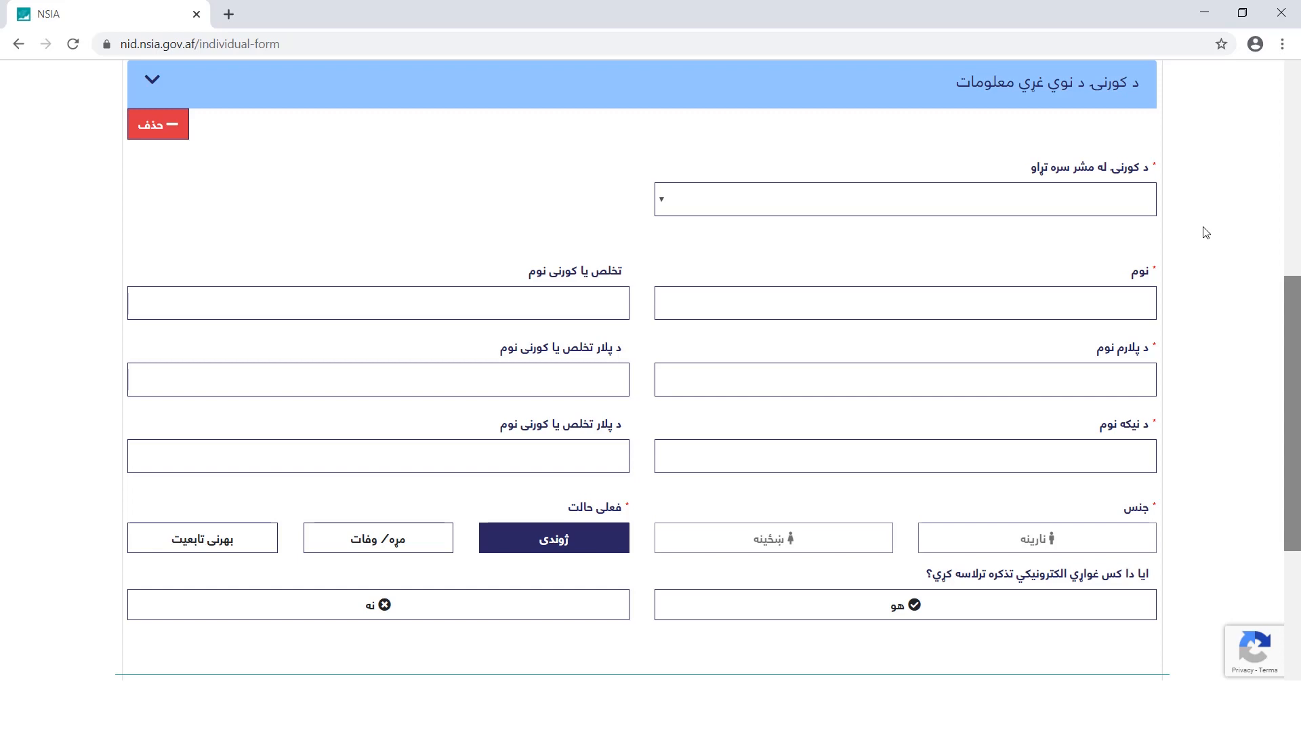
Add the wife as a family member with her first name, surname, father's name and father's surname
click(1140, 213)
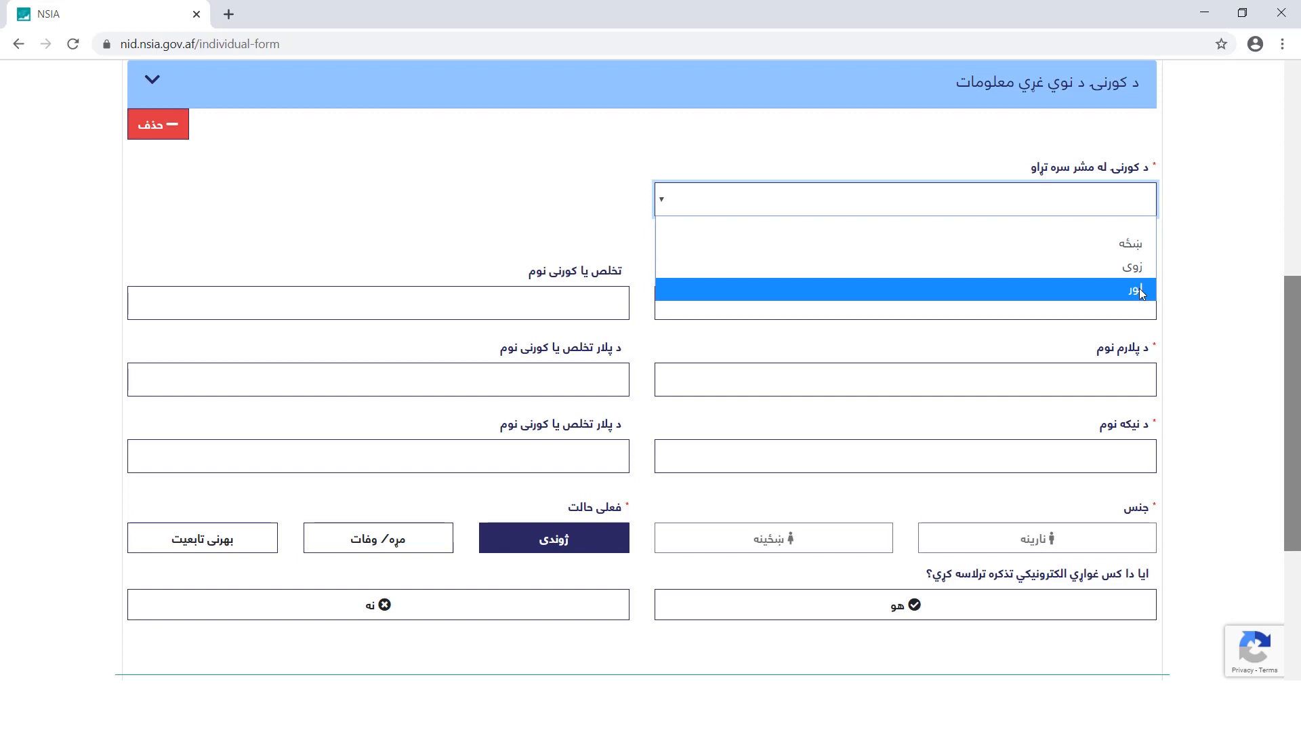
click(1138, 244)
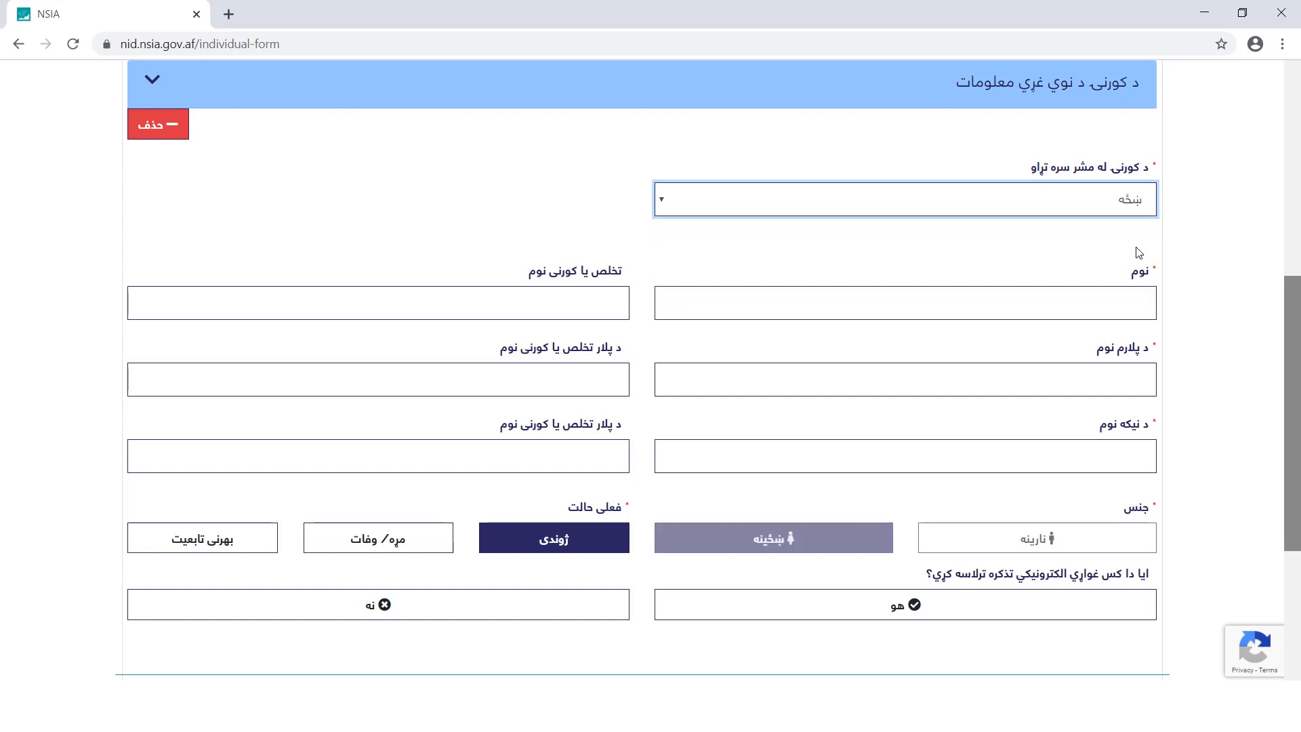
click(1143, 307)
key(Tab)
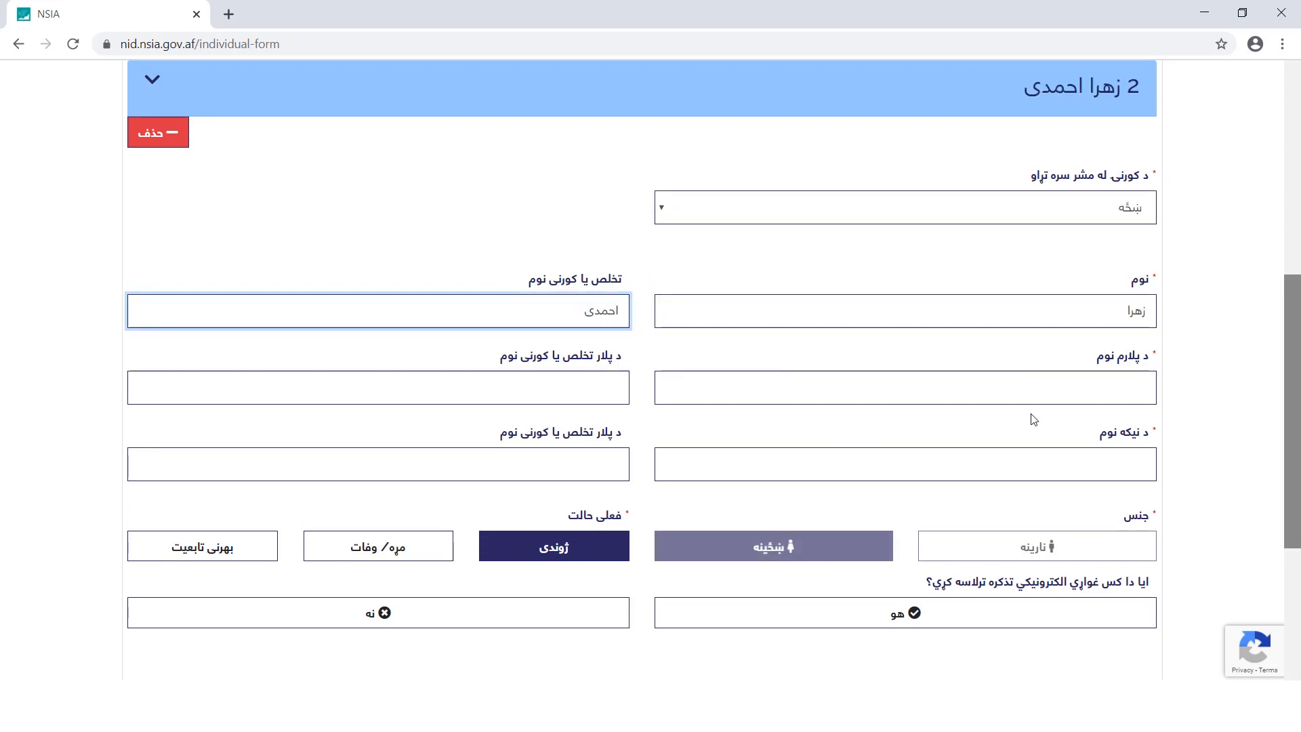
click(1080, 397)
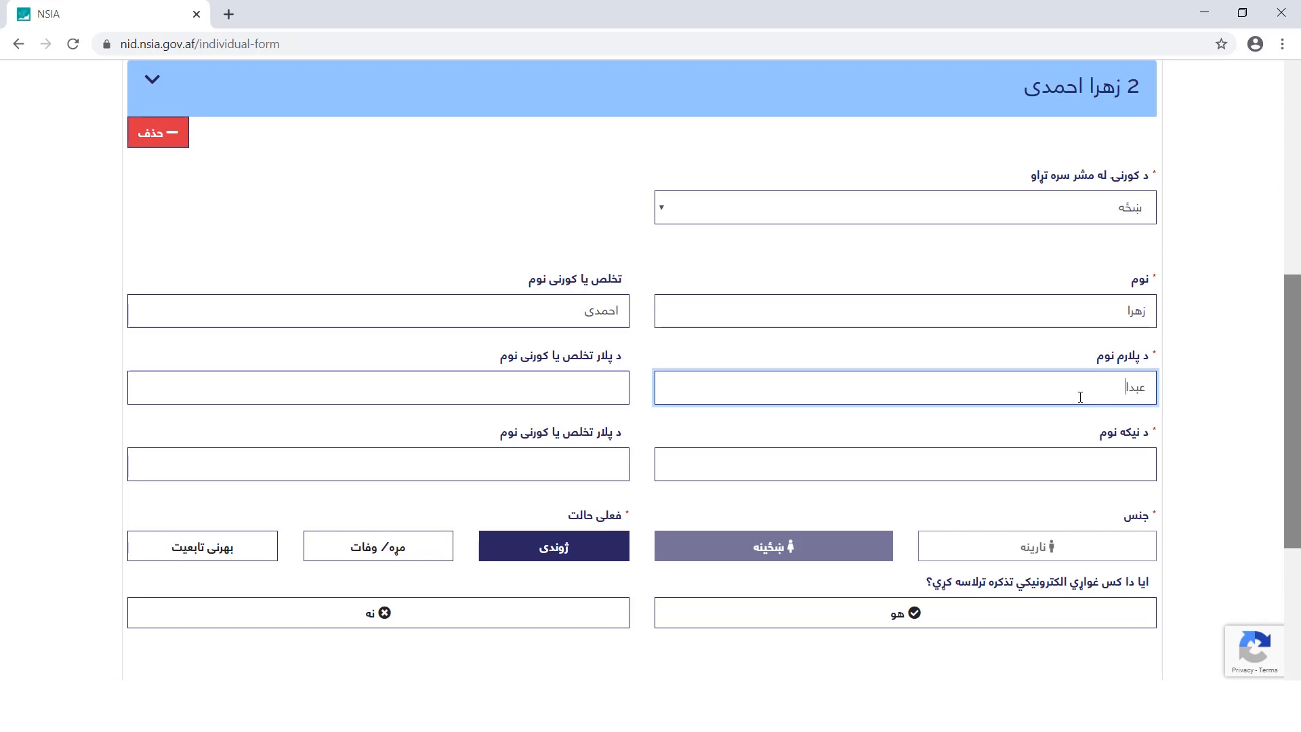
key(Tab)
Enter the grandfather's name and surname, answer yes to an electronic tazkira, and start a daughter (لور) entry
scroll(1173, 472, down, 2)
key(Tab)
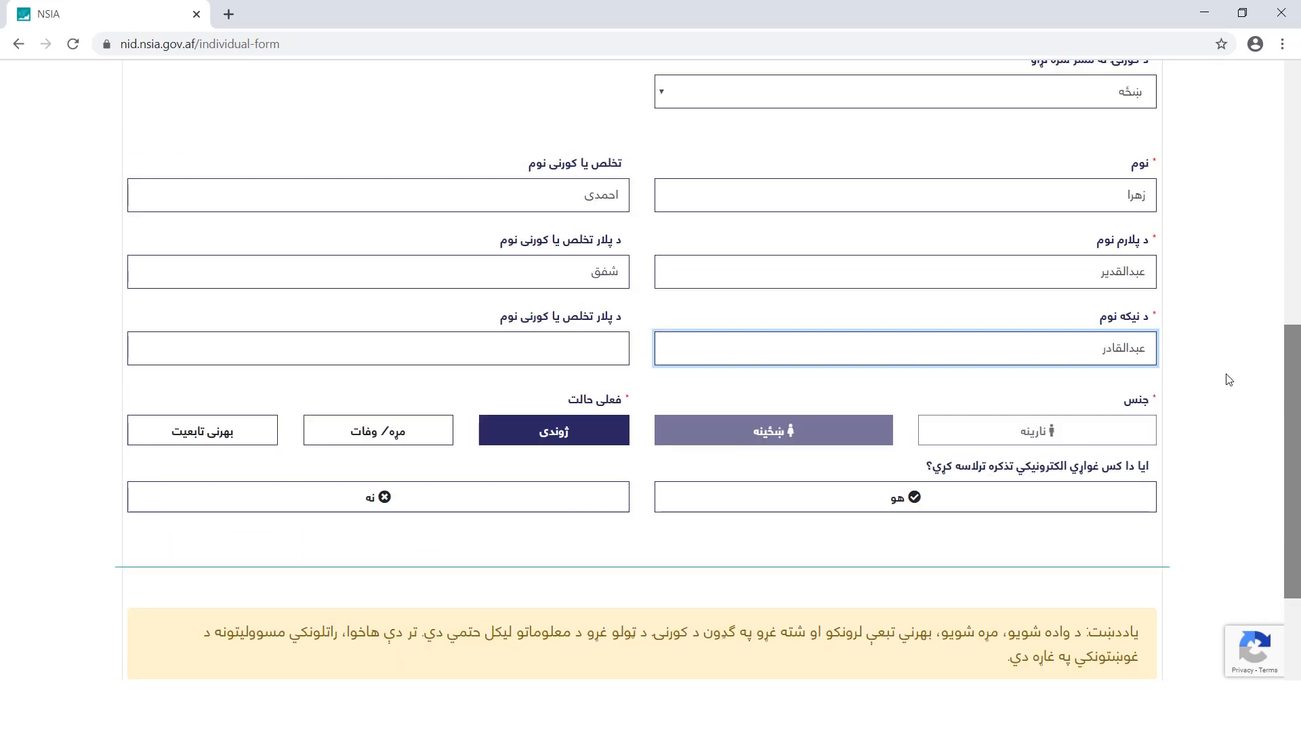
click(625, 345)
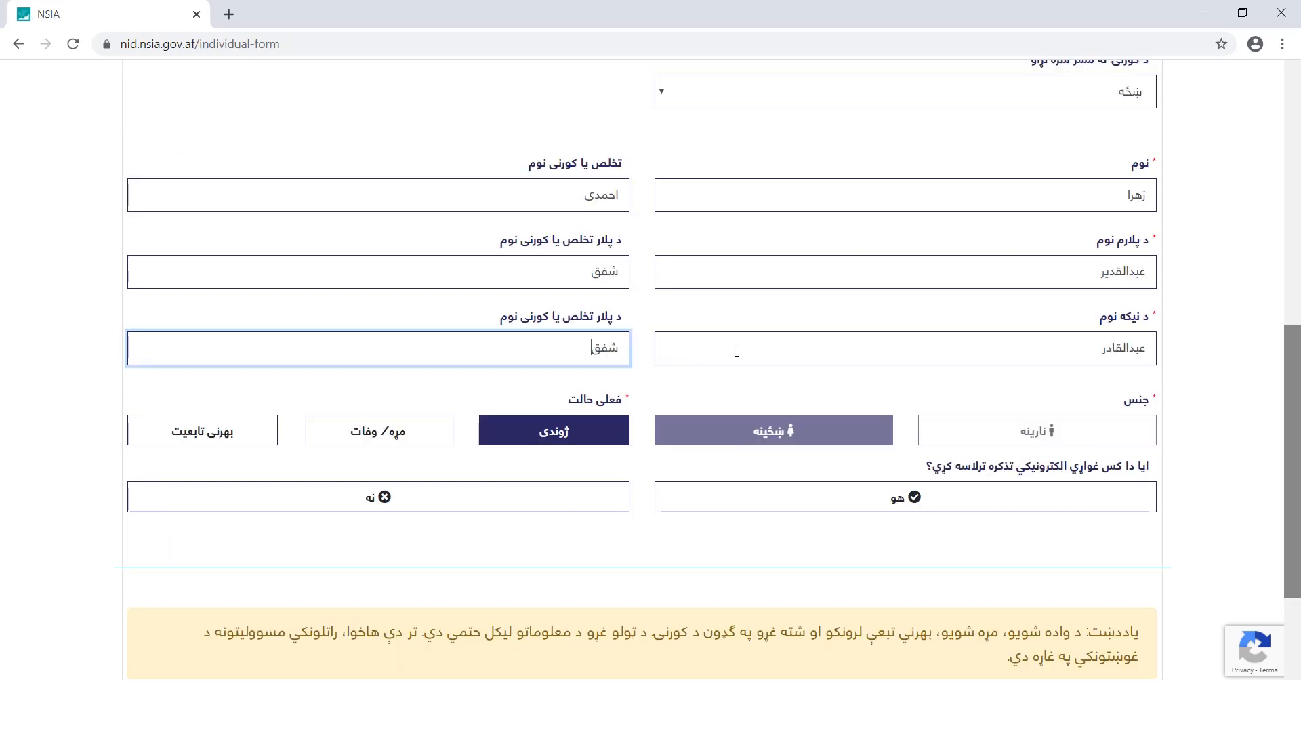
scroll(528, 441, down, 3)
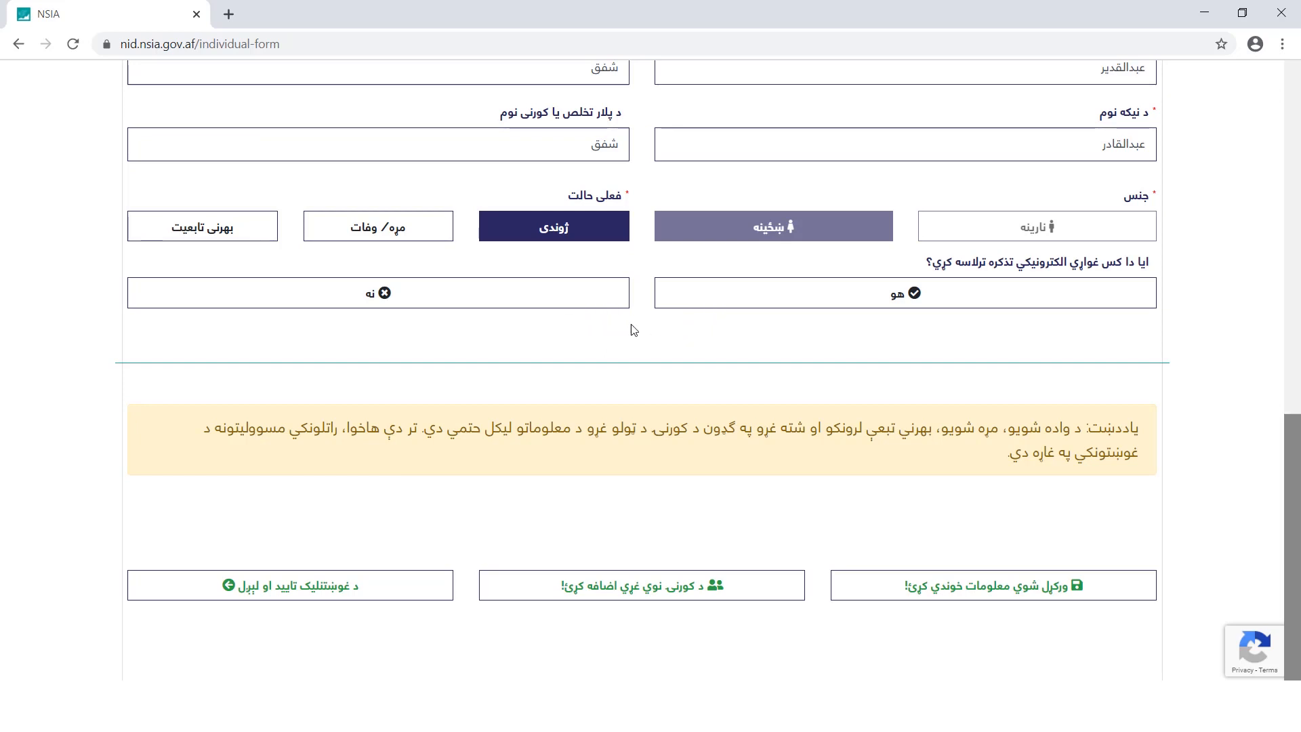
click(688, 299)
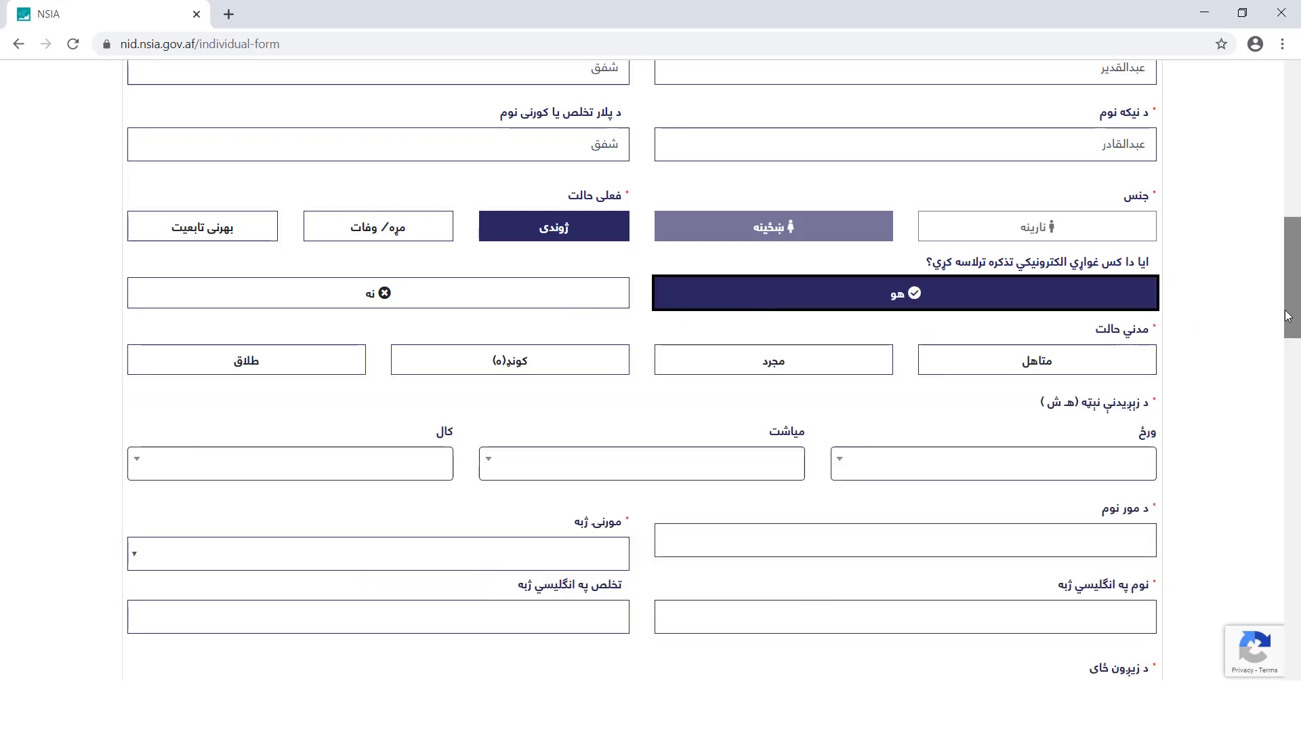
drag(1295, 273, 1297, 275)
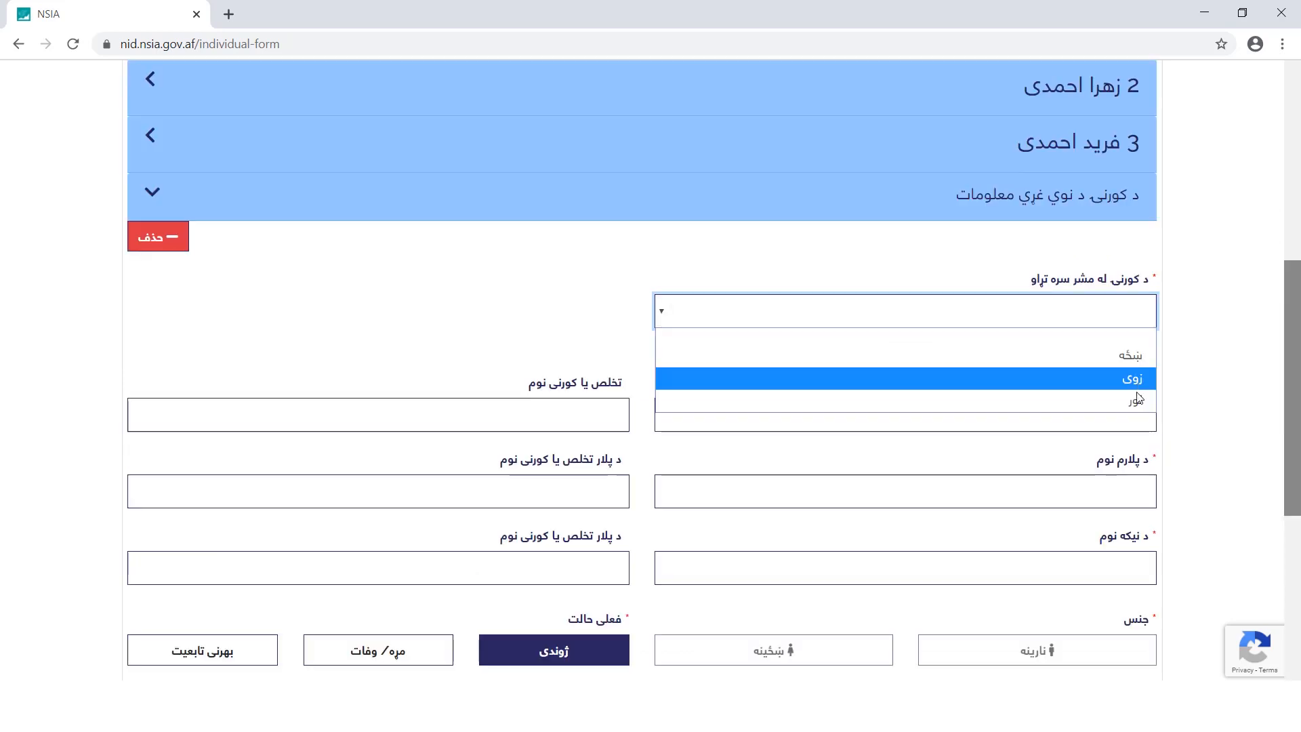
click(1118, 375)
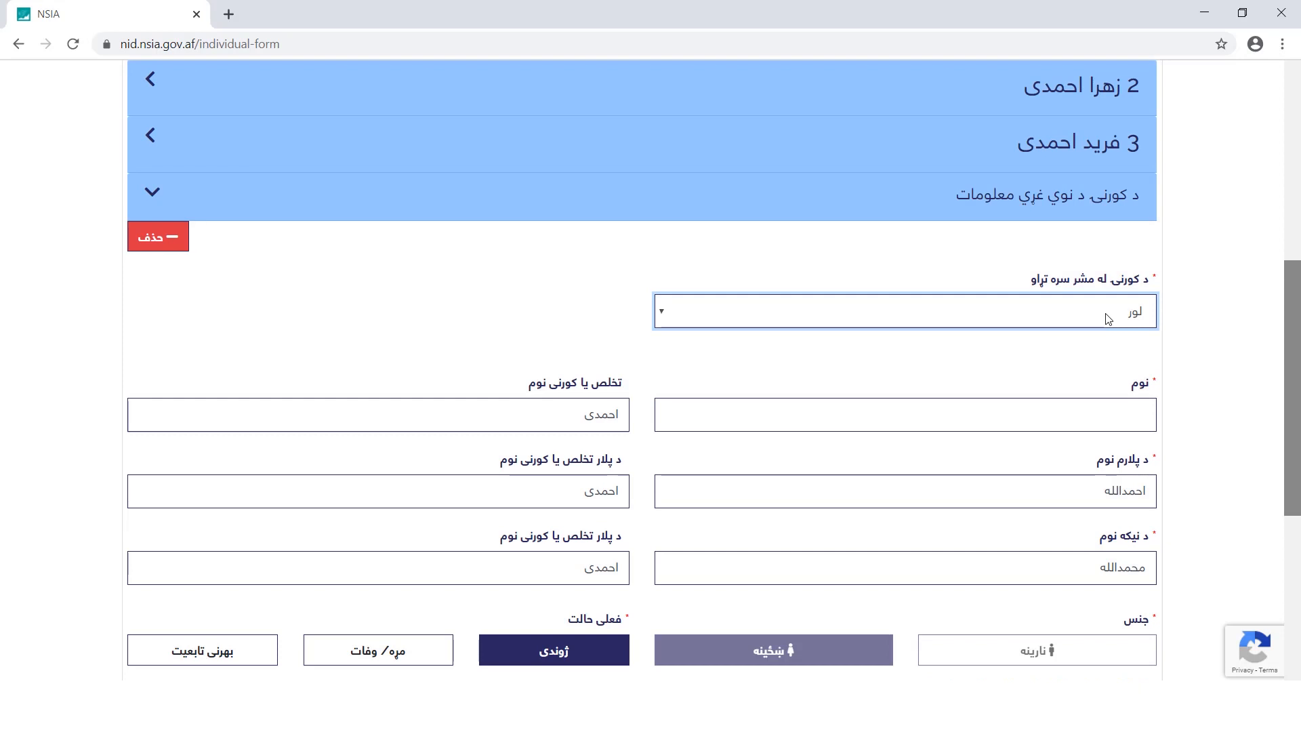
Enter the daughter's first name and submit the family list to proceed to appointment booking
click(1142, 413)
text(عایشه)
scroll(1273, 459, down, 5)
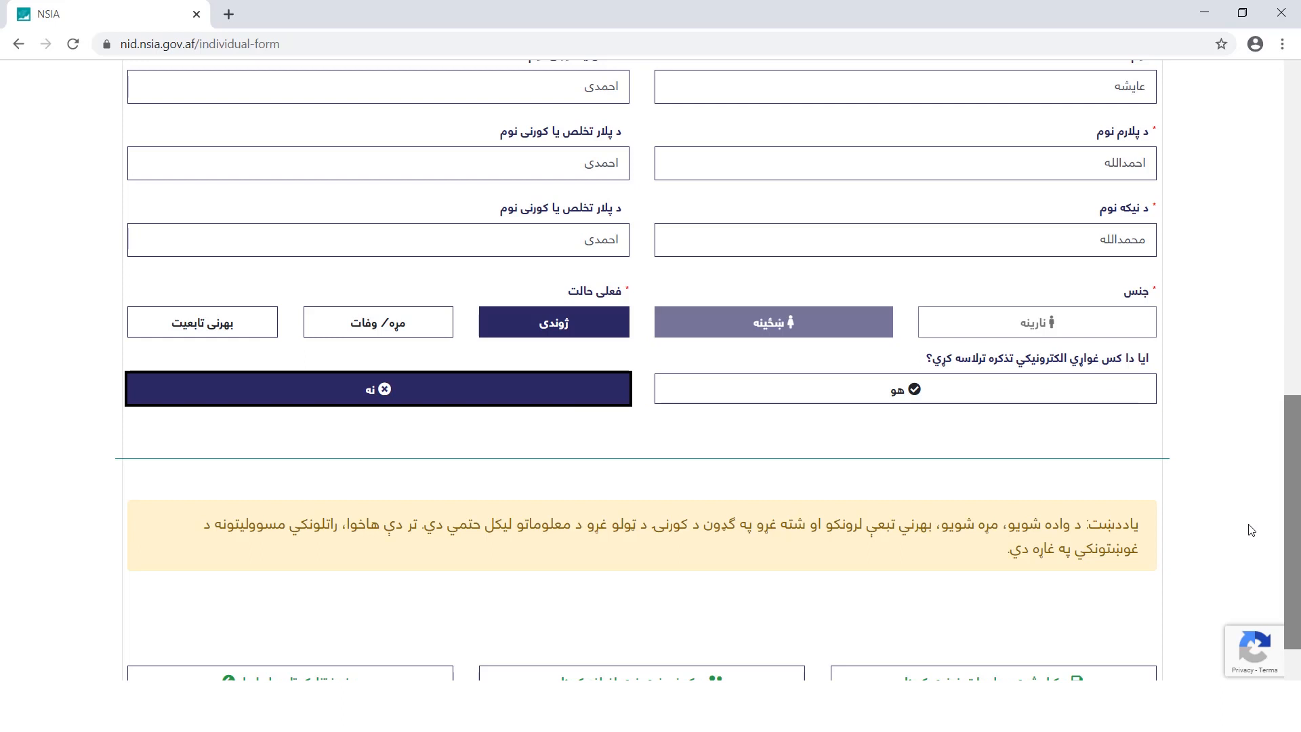
scroll(1252, 532, down, 2)
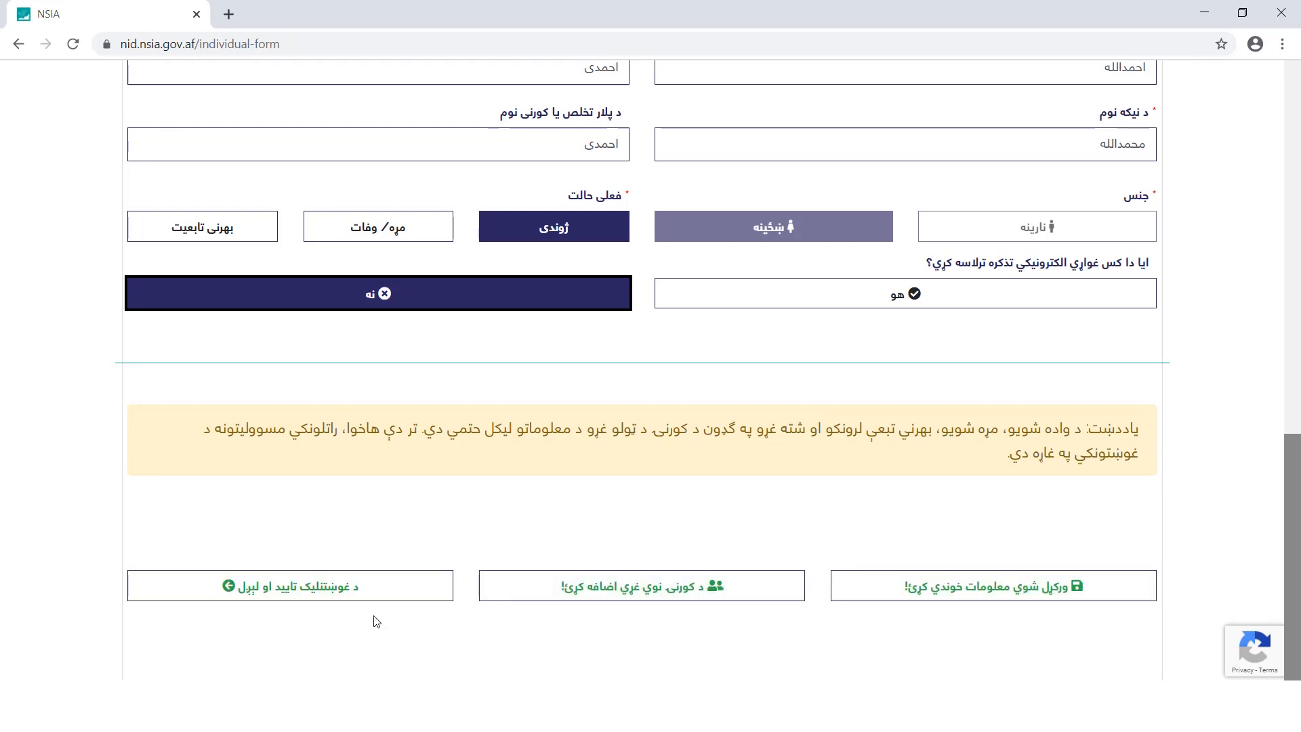
click(372, 587)
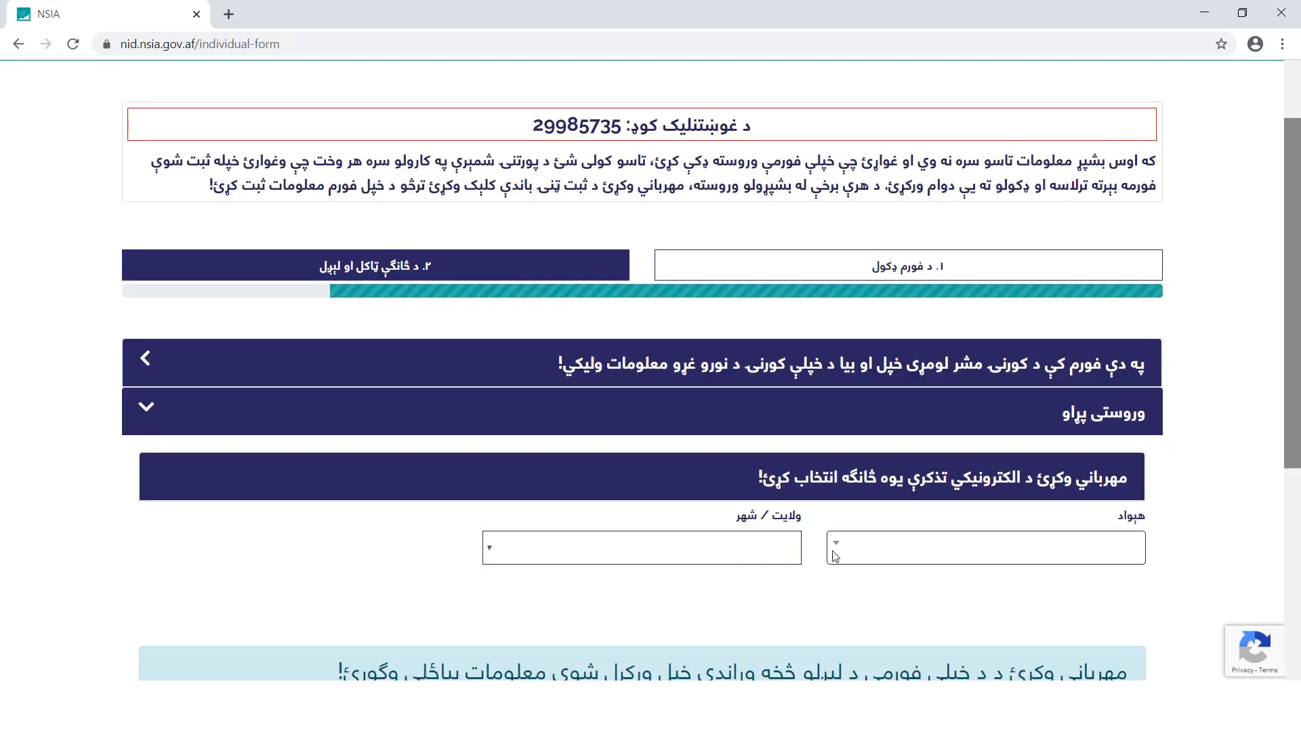
Choose افغانستان, کابل and the tazkira distribution centre as the appointment location
click(919, 556)
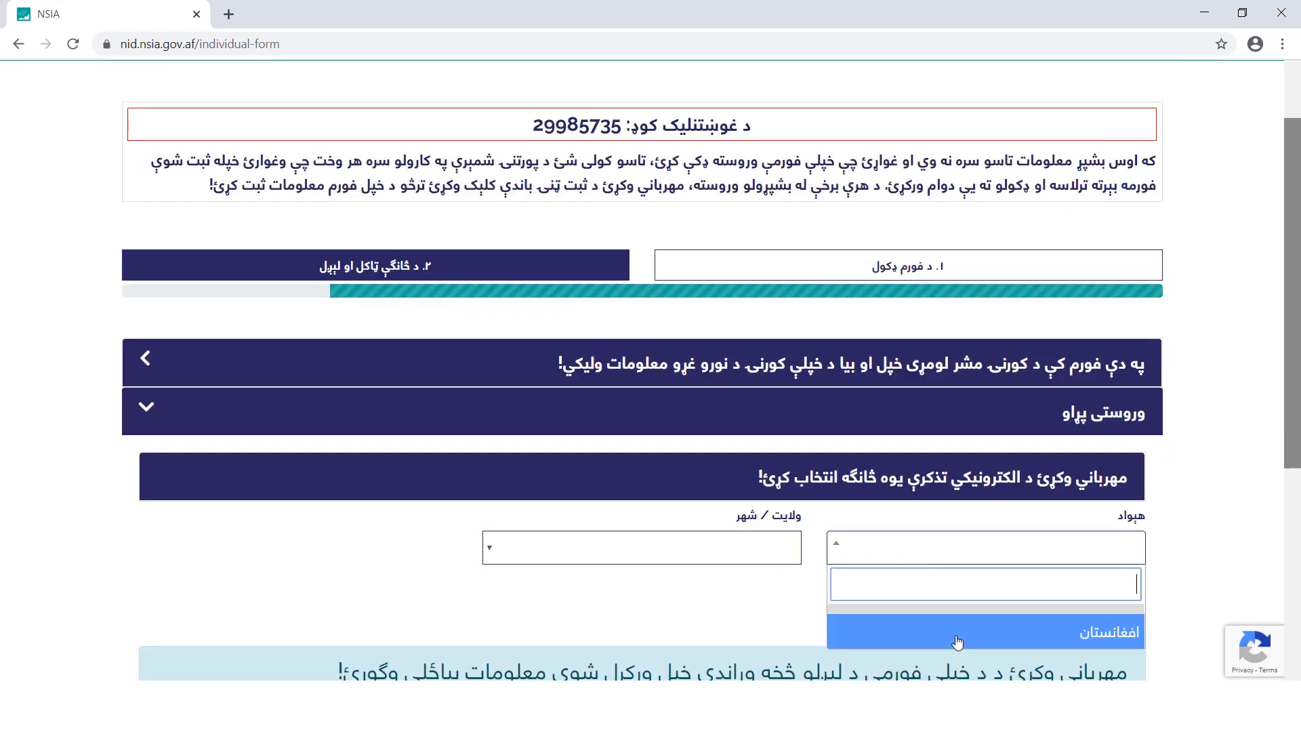
click(952, 633)
click(691, 554)
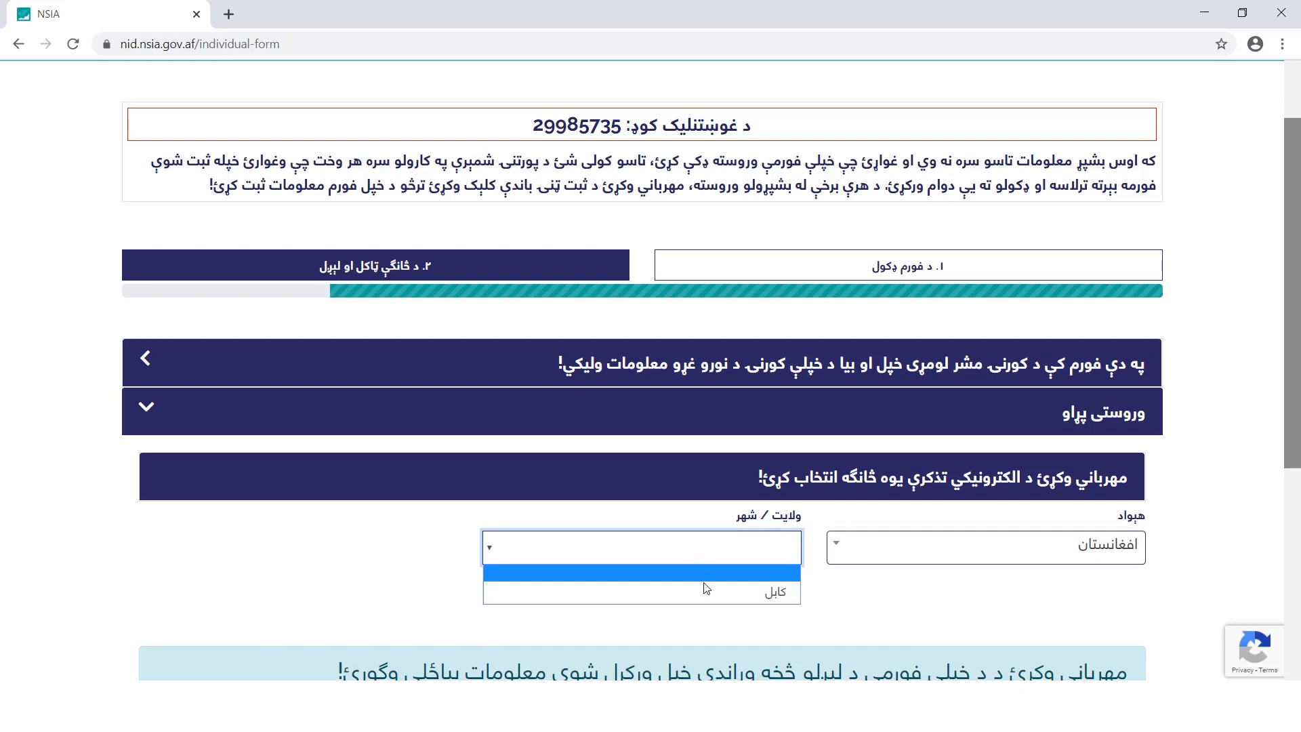
click(708, 587)
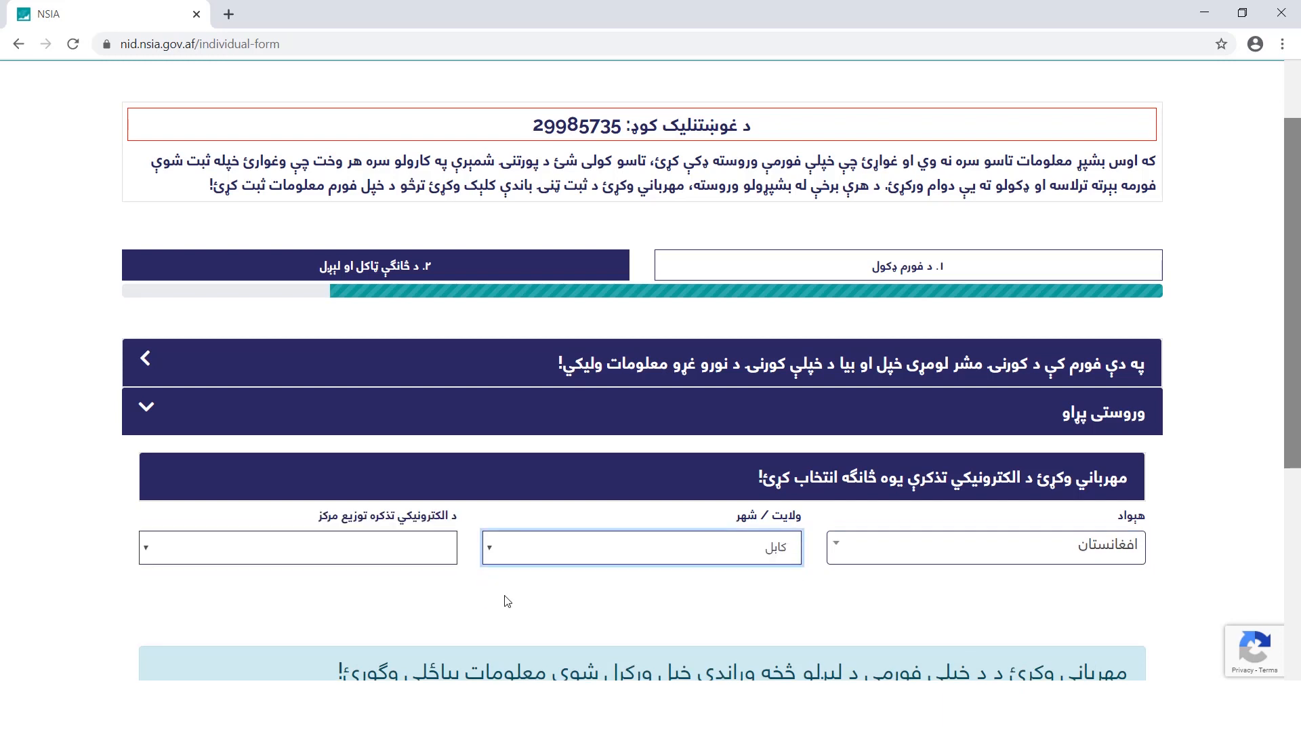
click(358, 555)
click(393, 523)
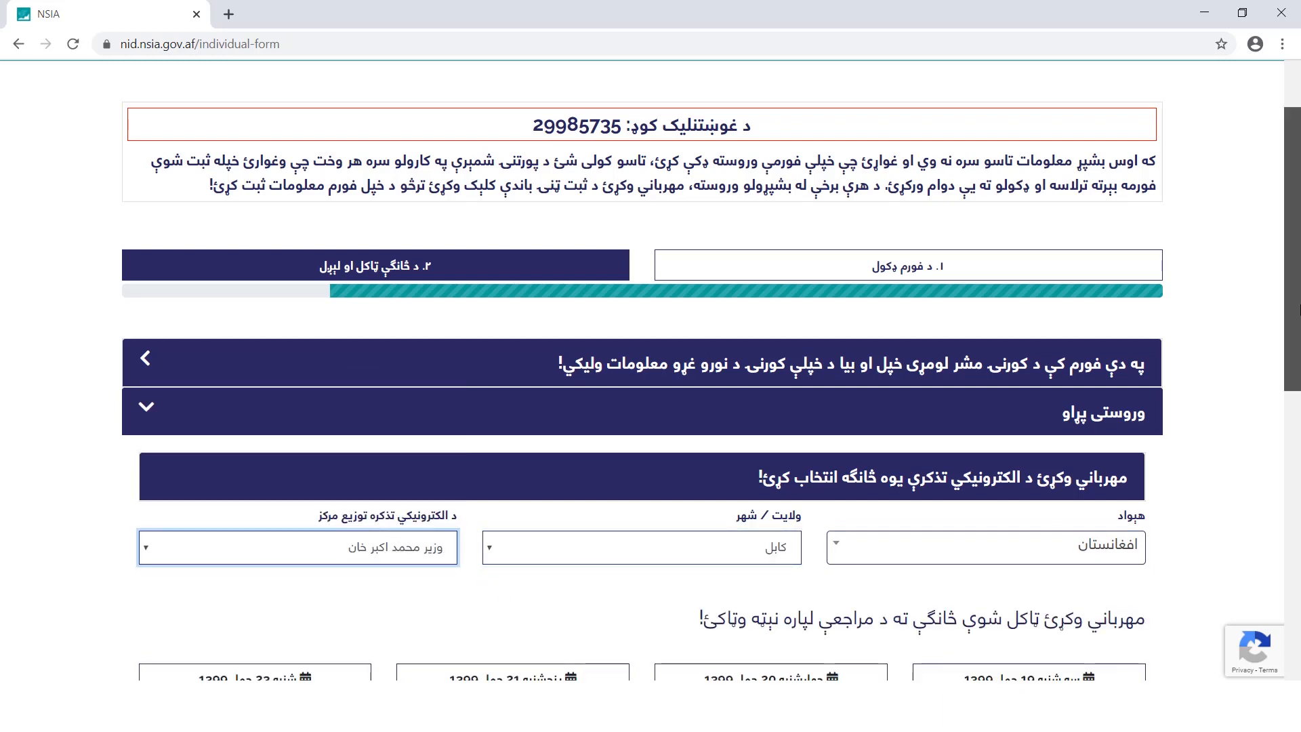
Book the 1:00–2:00 pm slot on سه شنبه 19 حمل 1399 and open the sample printout
scroll(1299, 474, down, 5)
scroll(1299, 474, down, 2)
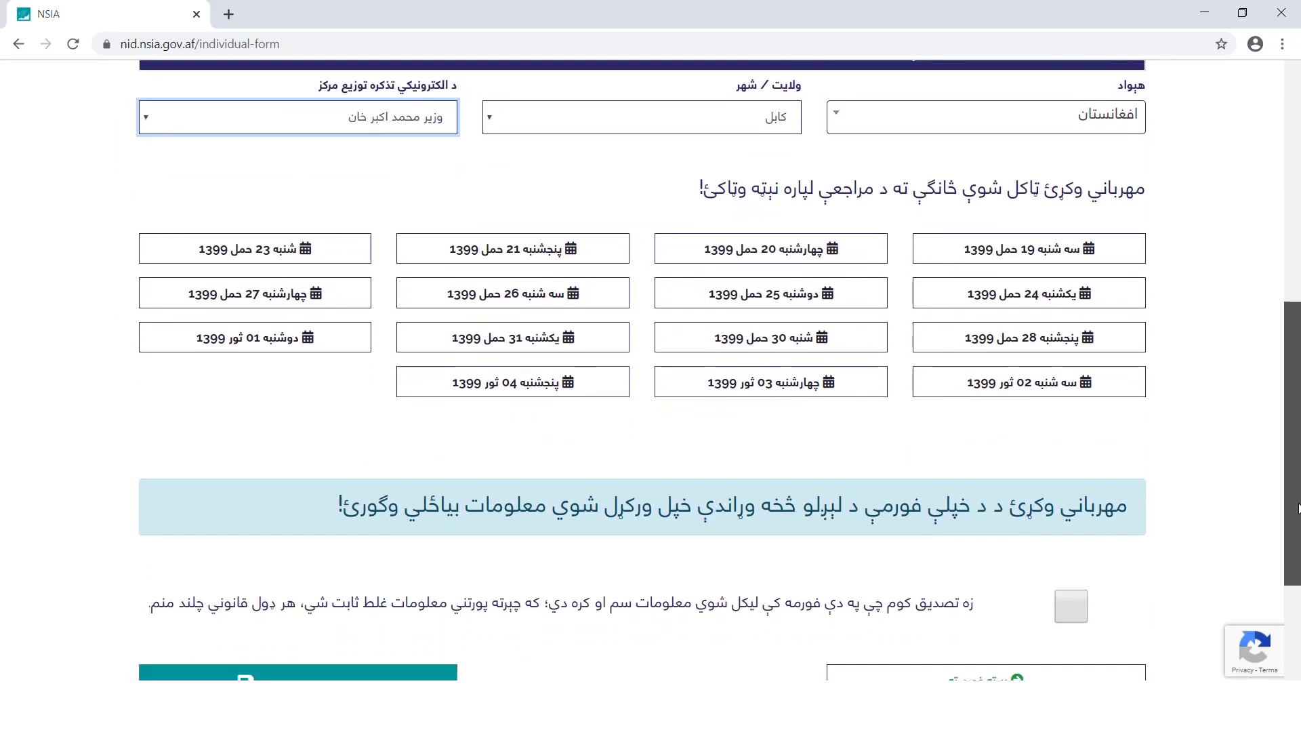
click(1121, 225)
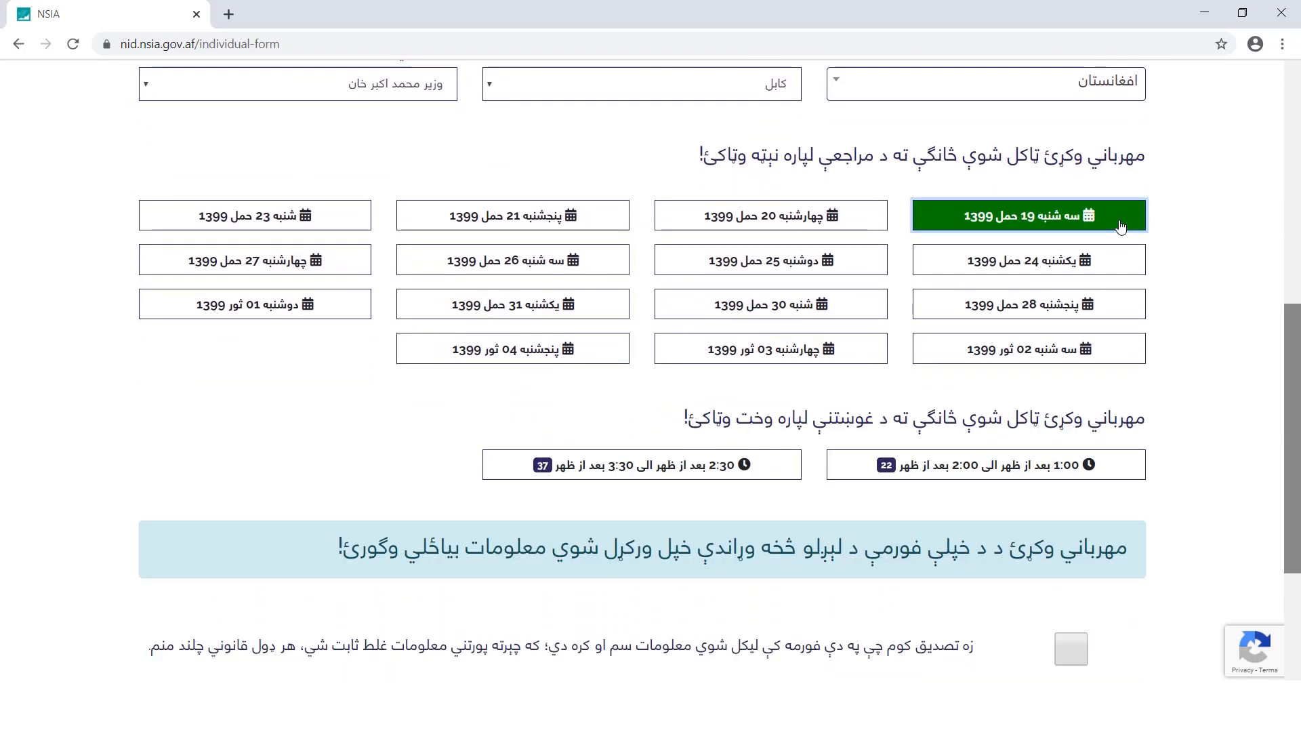
click(1108, 477)
scroll(759, 558, down, 4)
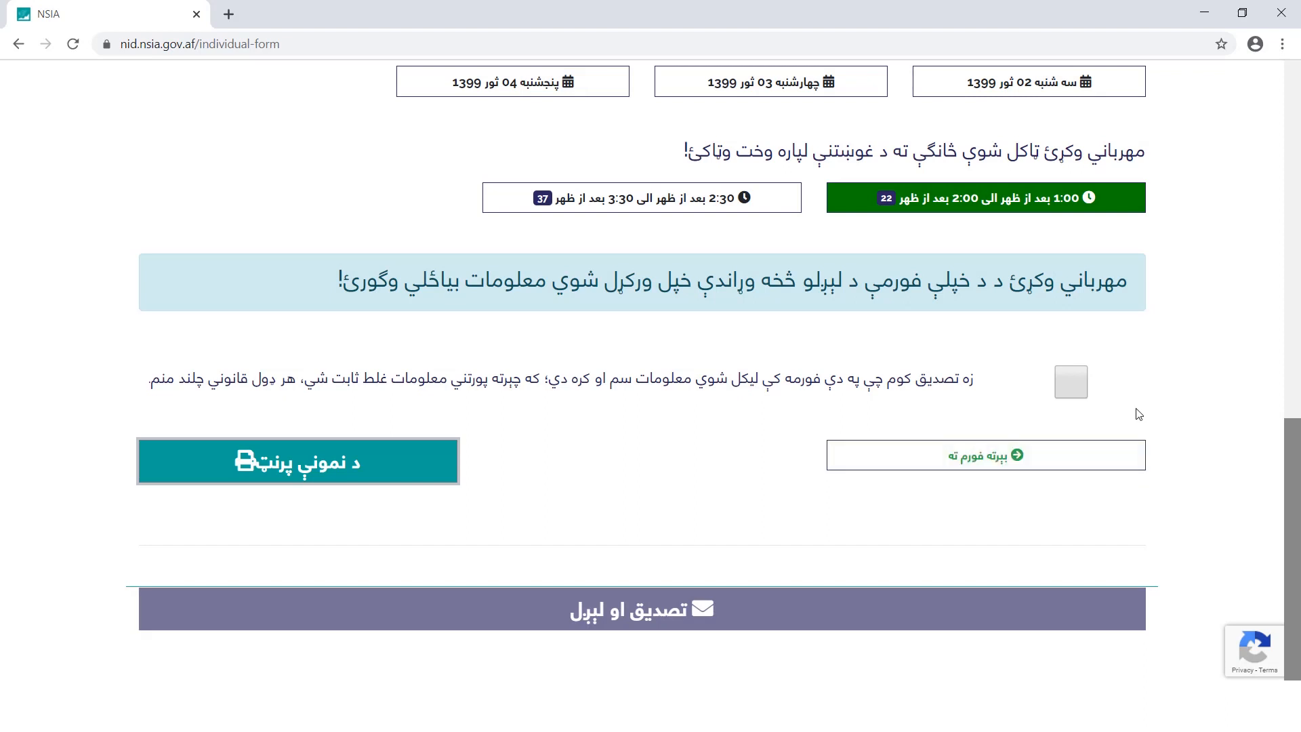
click(437, 480)
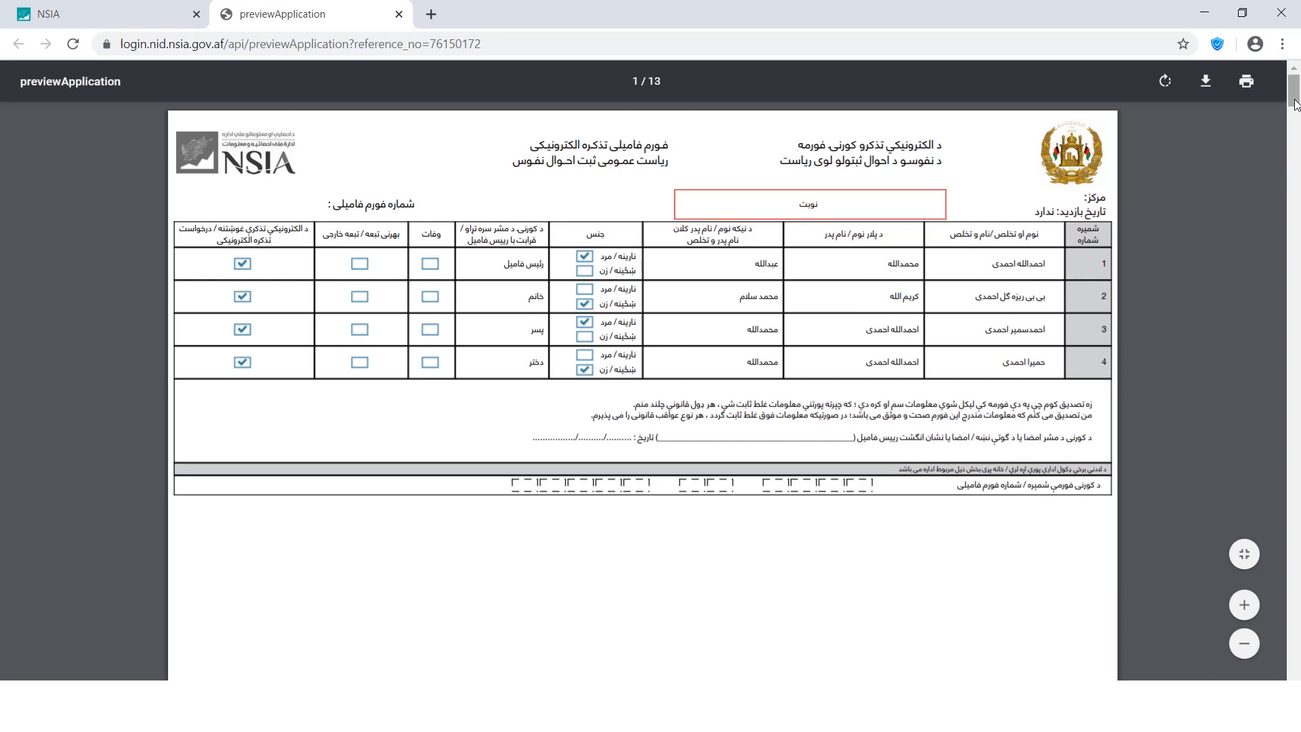
Scroll the sample printout to the specimen ID card on page 4 of 13, then close it
drag(1294, 99, 1295, 235)
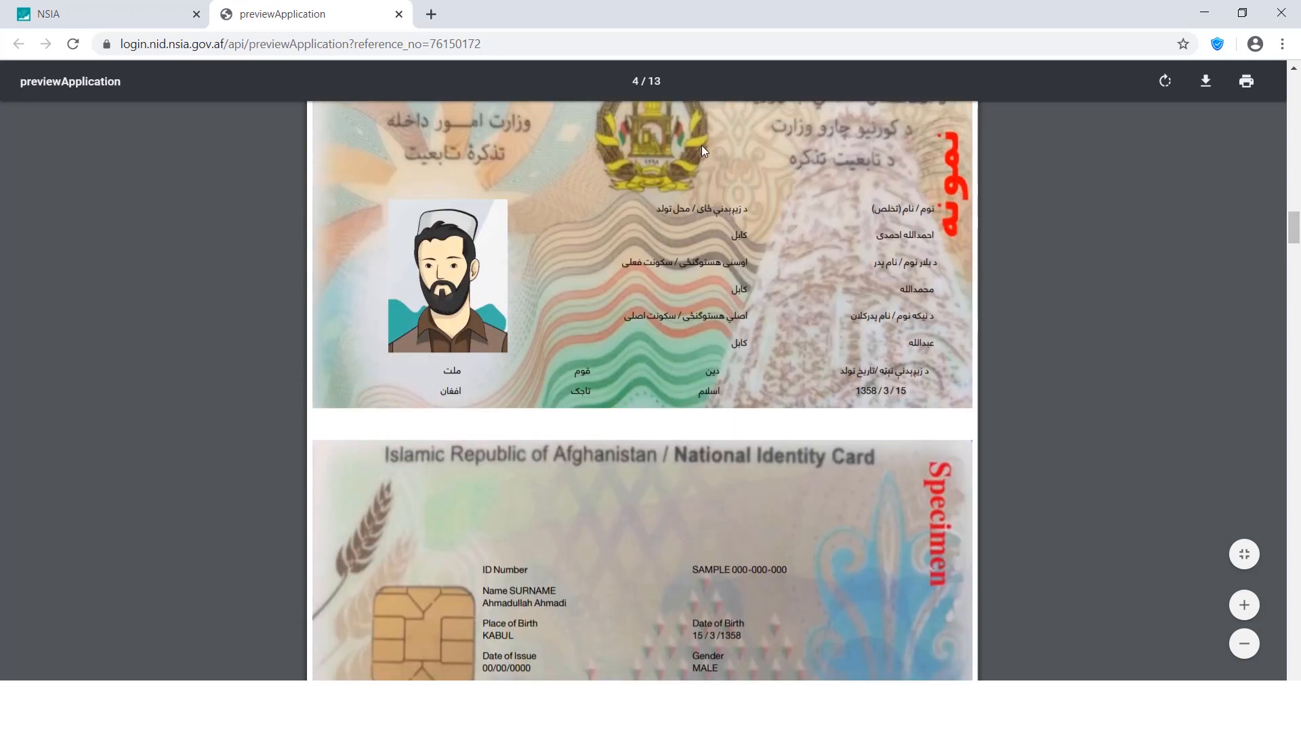
key(ctrl+w)
Accept the accuracy declaration, submit the family form, and highlight the success heading
click(1070, 388)
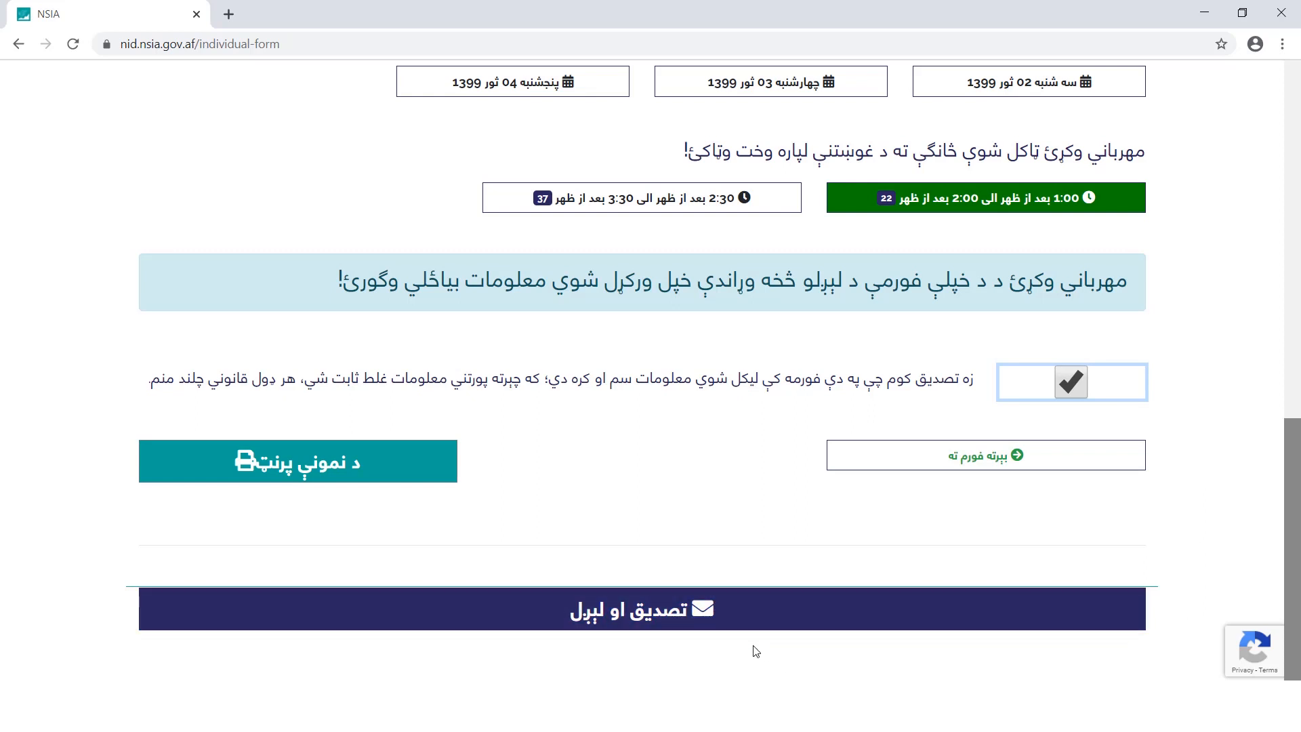
click(754, 621)
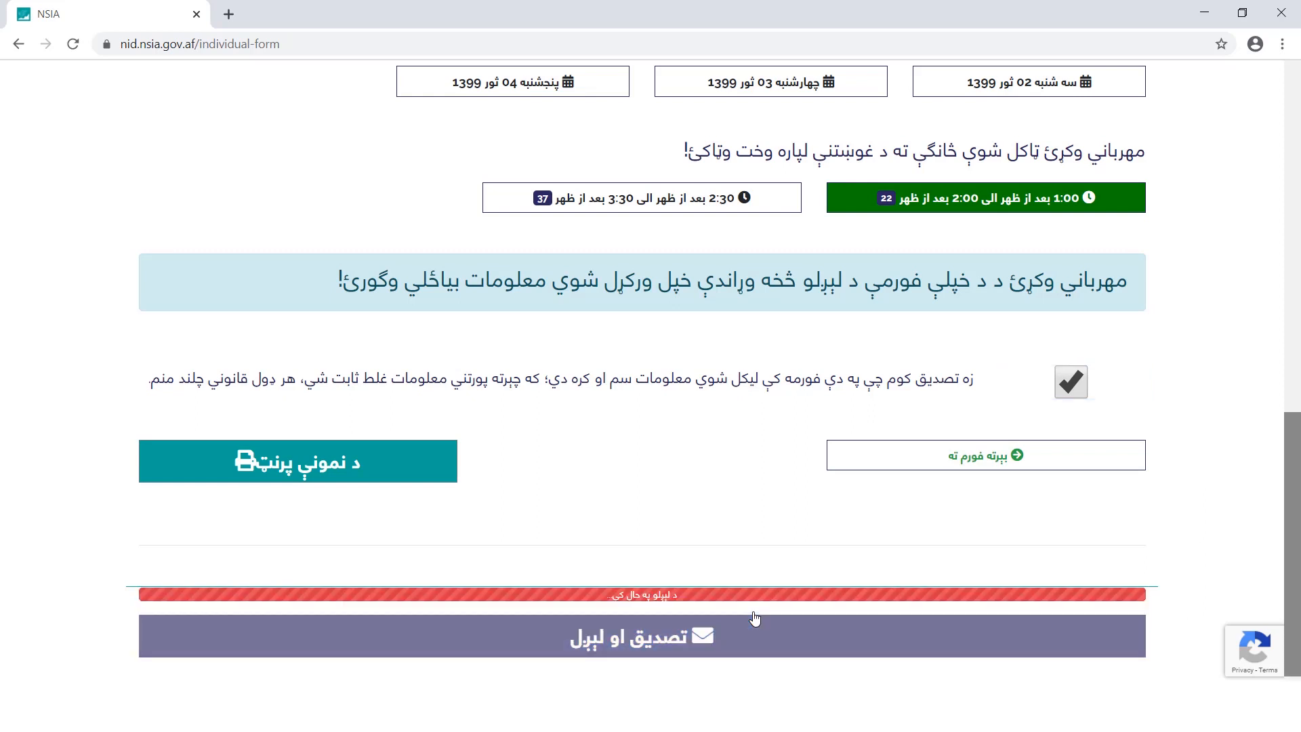
drag(451, 264, 845, 257)
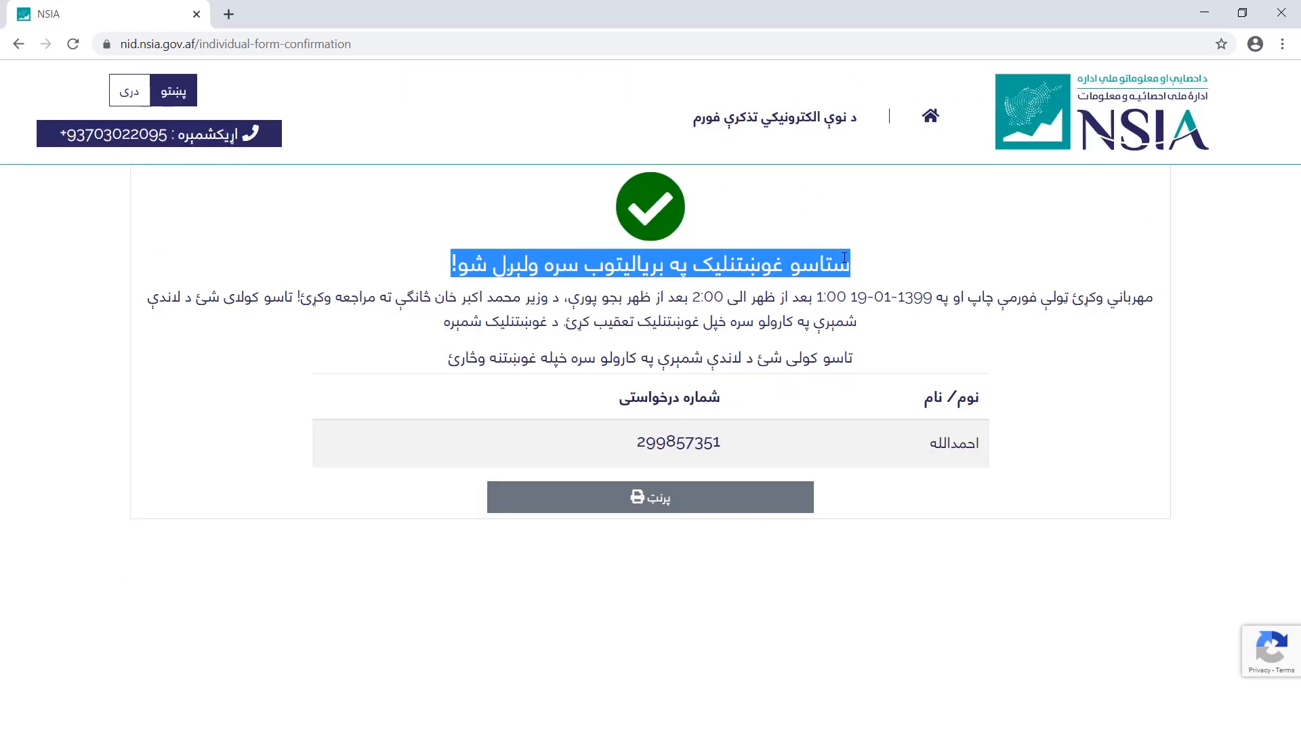
Copy the request number from the success page and open the printable family form
click(588, 403)
drag(661, 447, 713, 448)
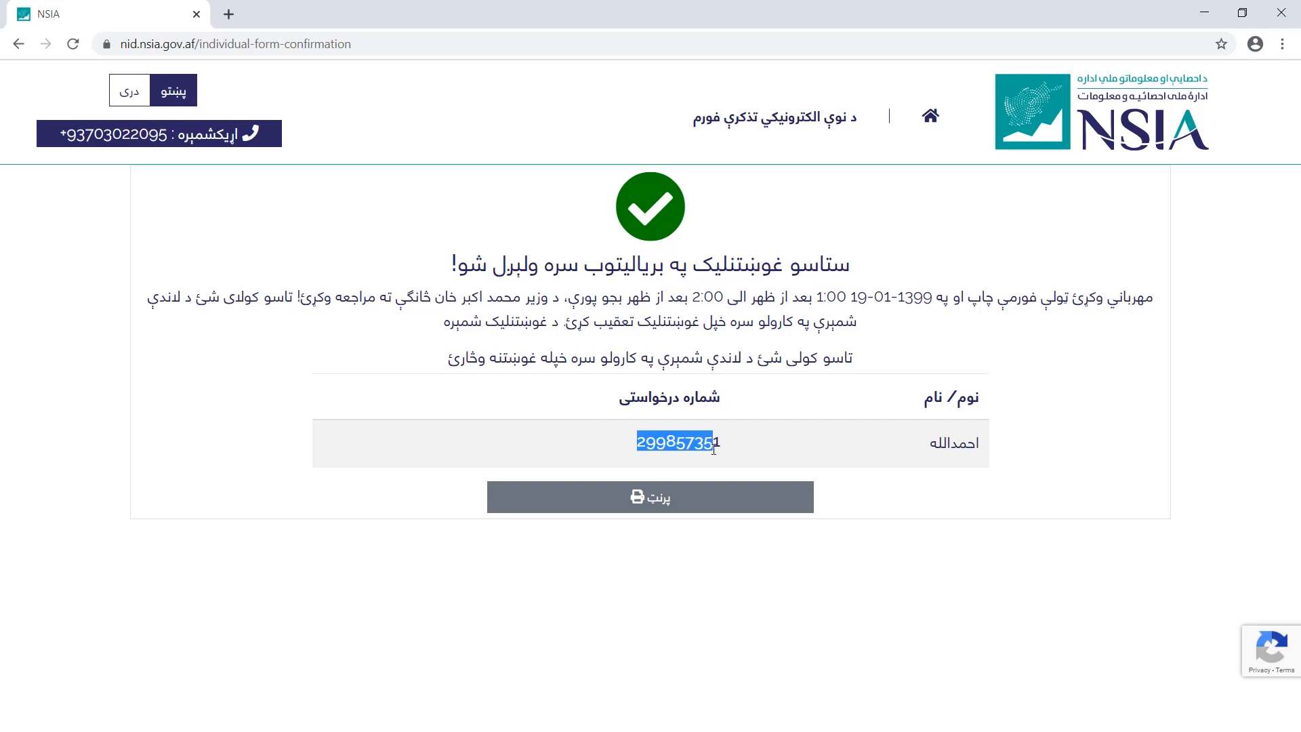
right_click(691, 445)
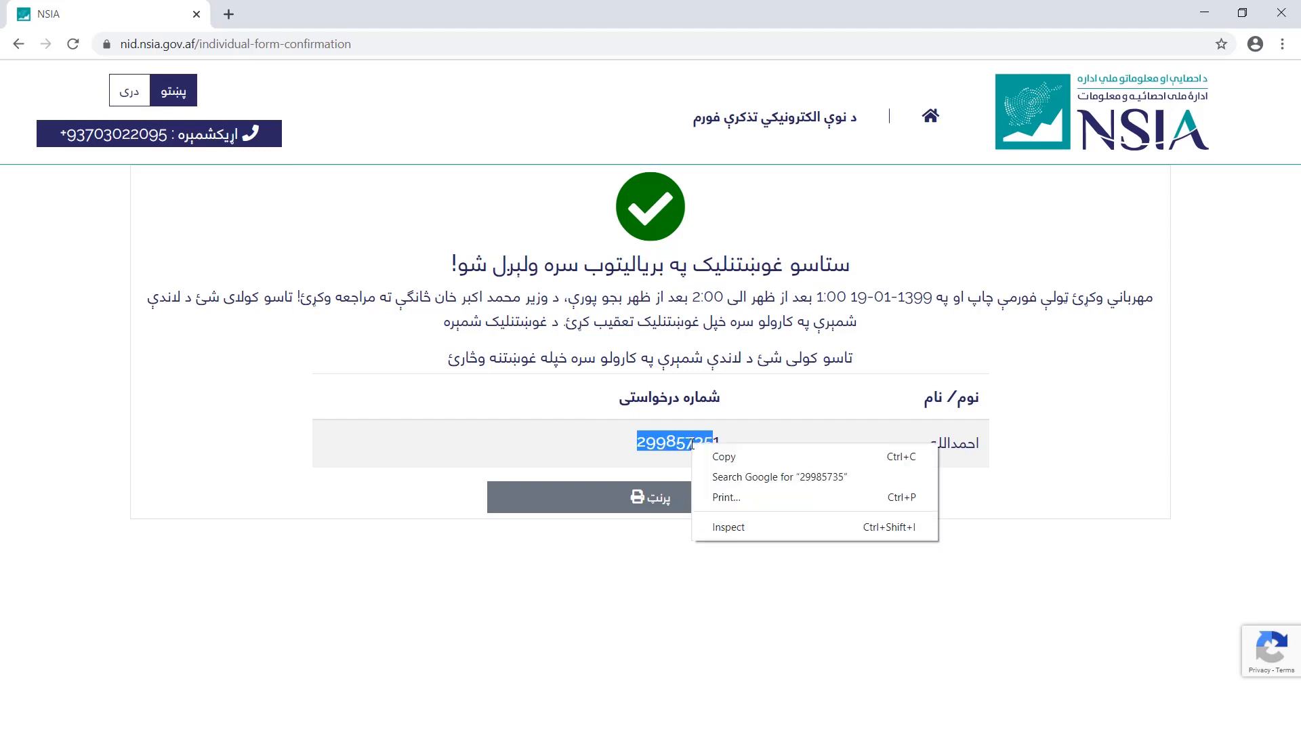
click(723, 458)
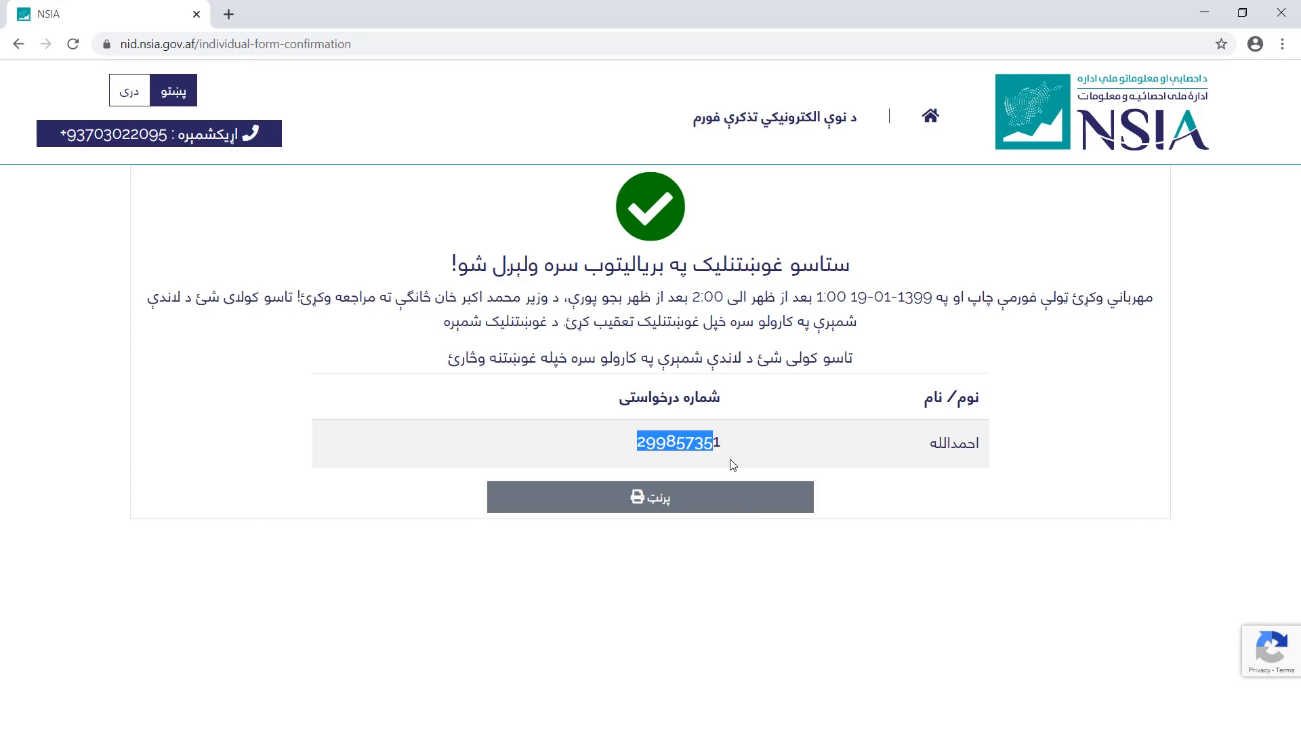
click(725, 464)
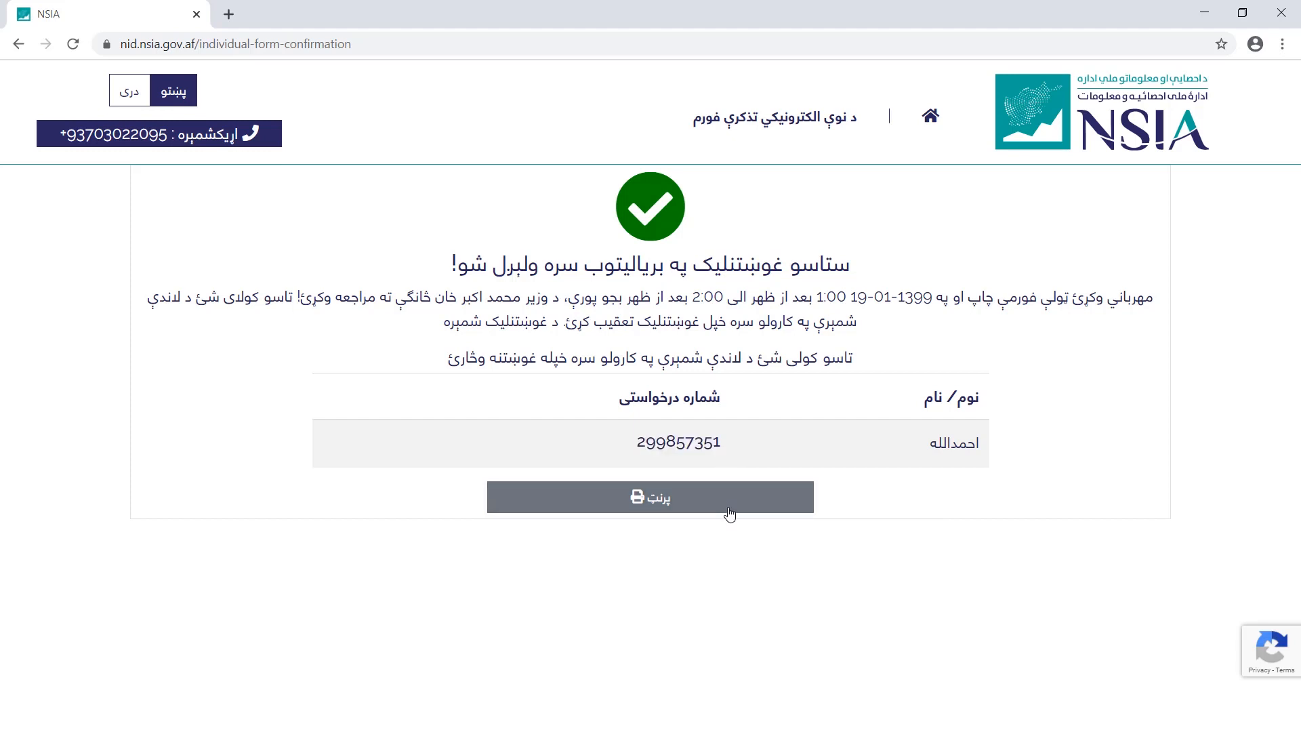
click(728, 510)
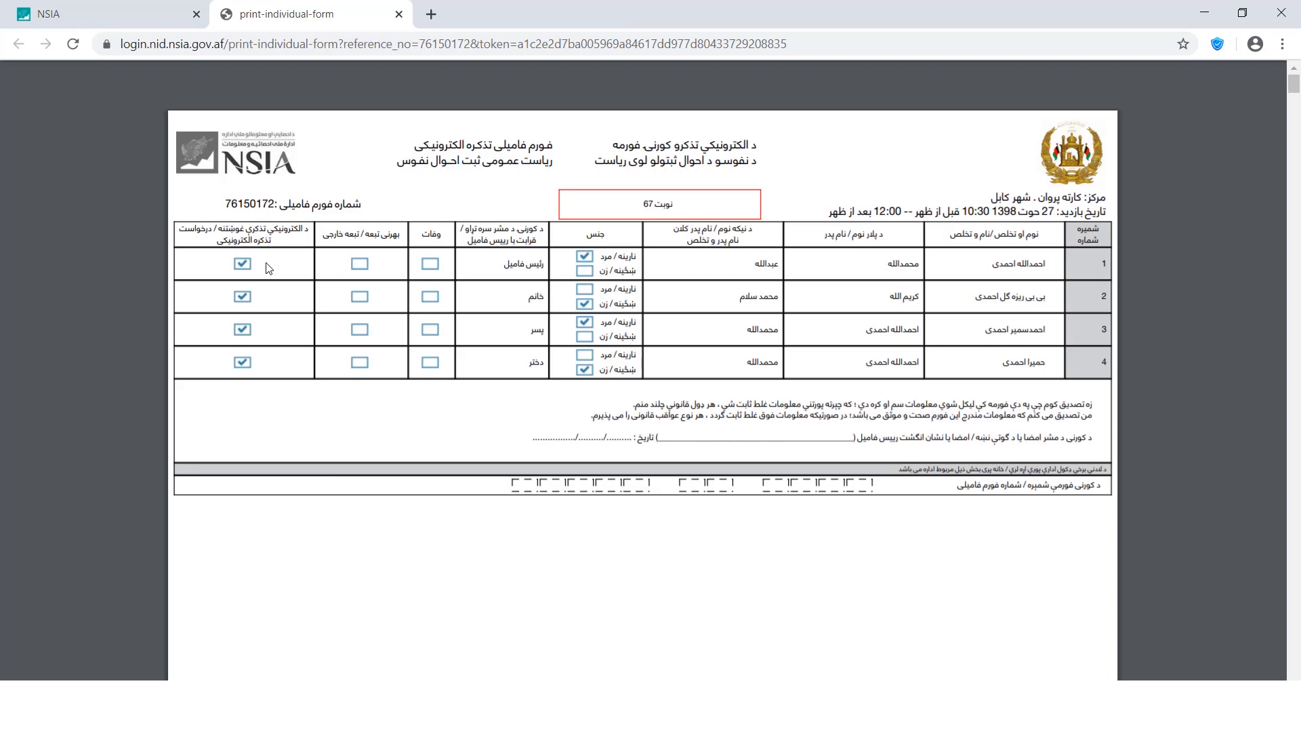
Close the printout, expand the unfinished-form section and paste the saved form number
key(ctrl+w)
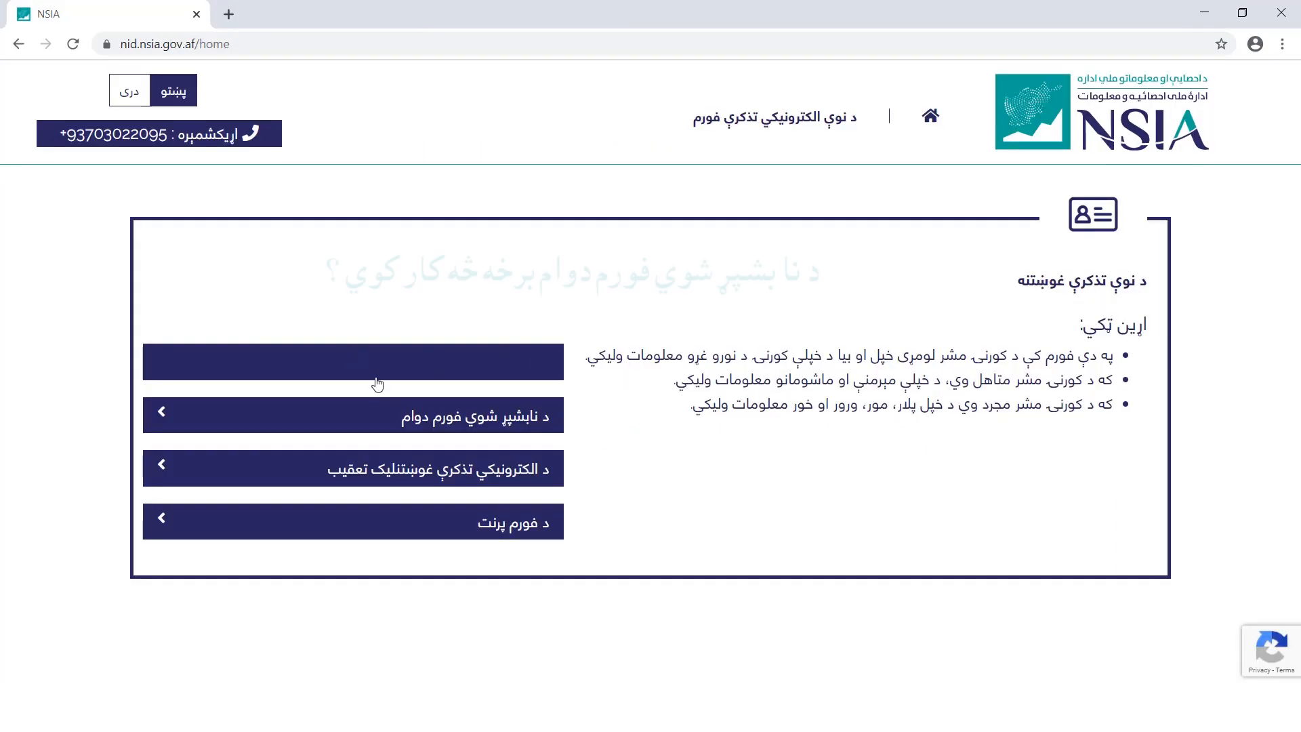
click(454, 418)
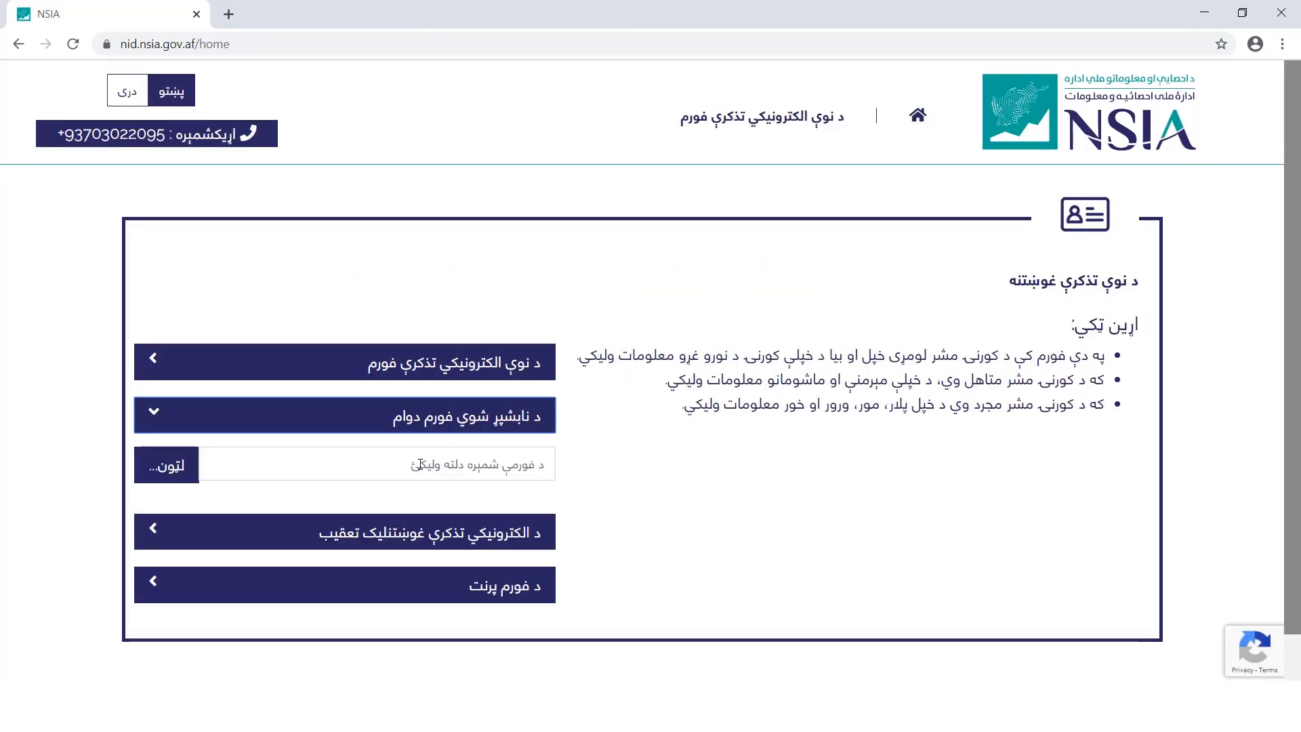
click(420, 465)
key(ctrl+v)
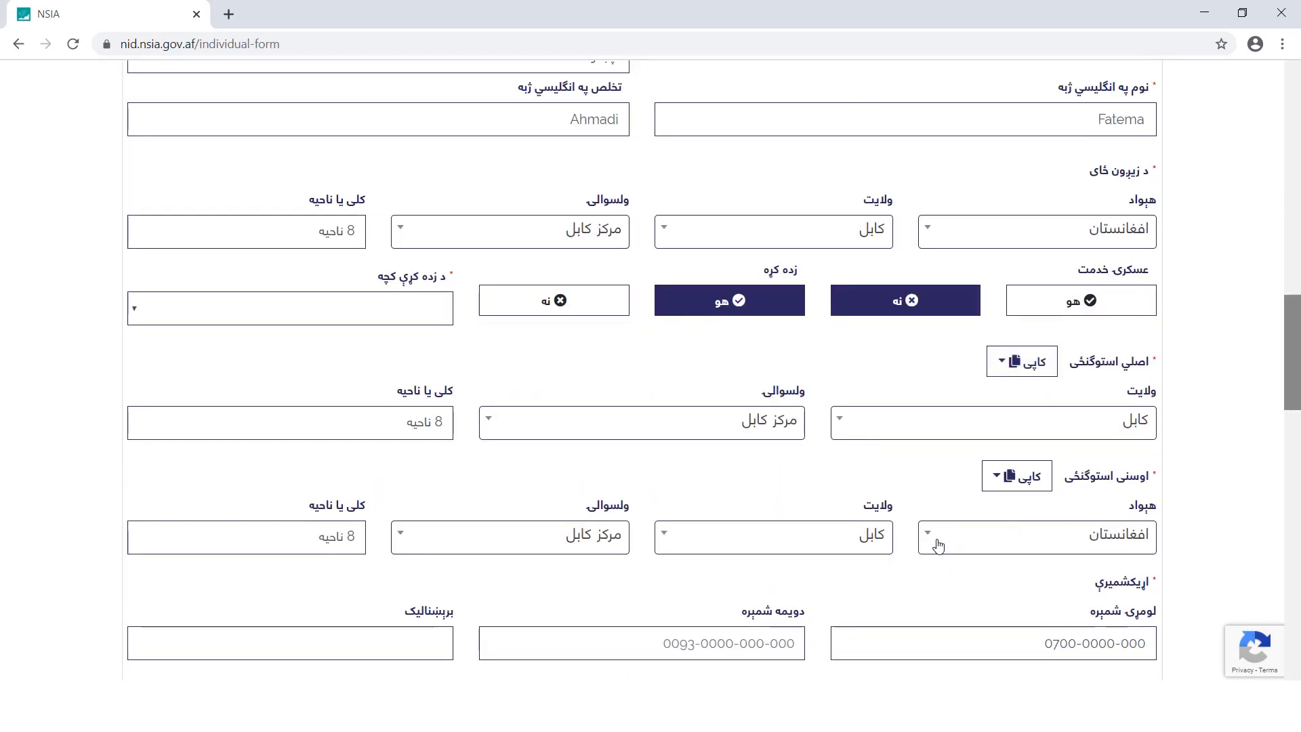
drag(1294, 347, 1264, 461)
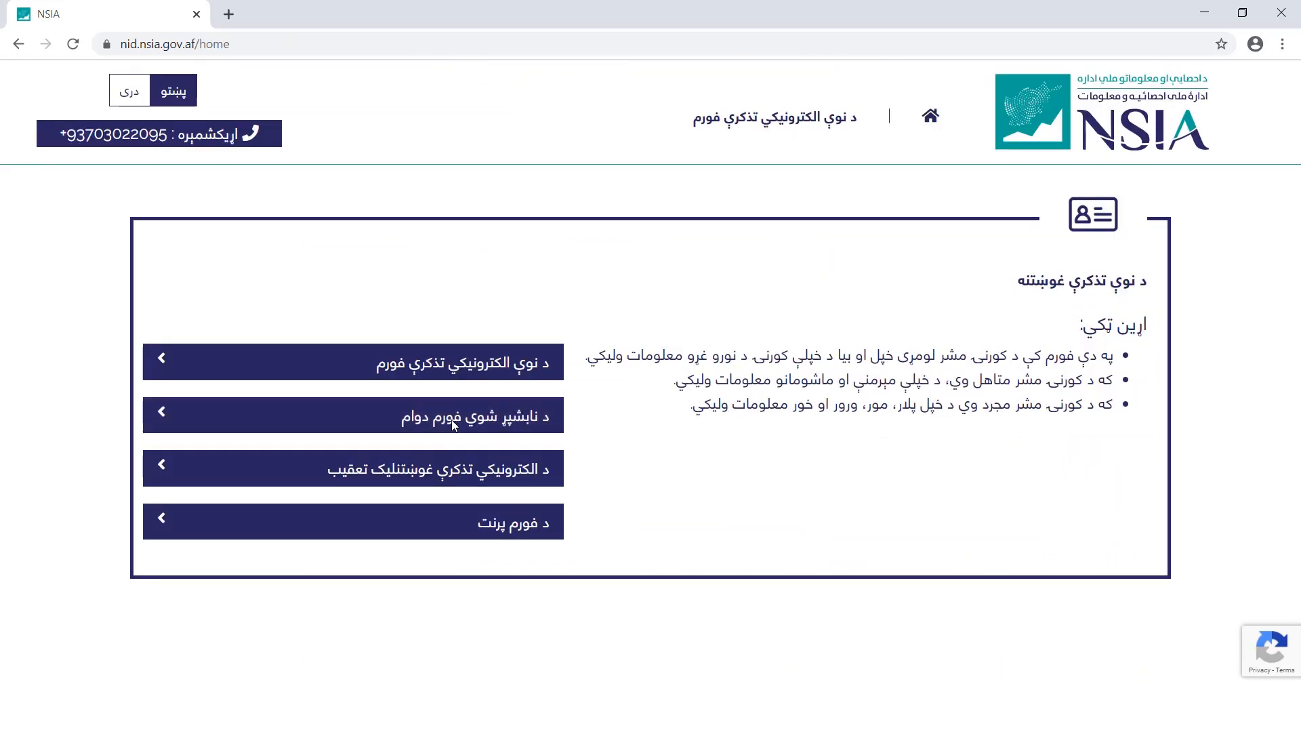
Reload the saved form by its number and choose Afghanistan, Kabul and the Wazir Mohammad Akbar Khan centre
click(457, 417)
click(423, 458)
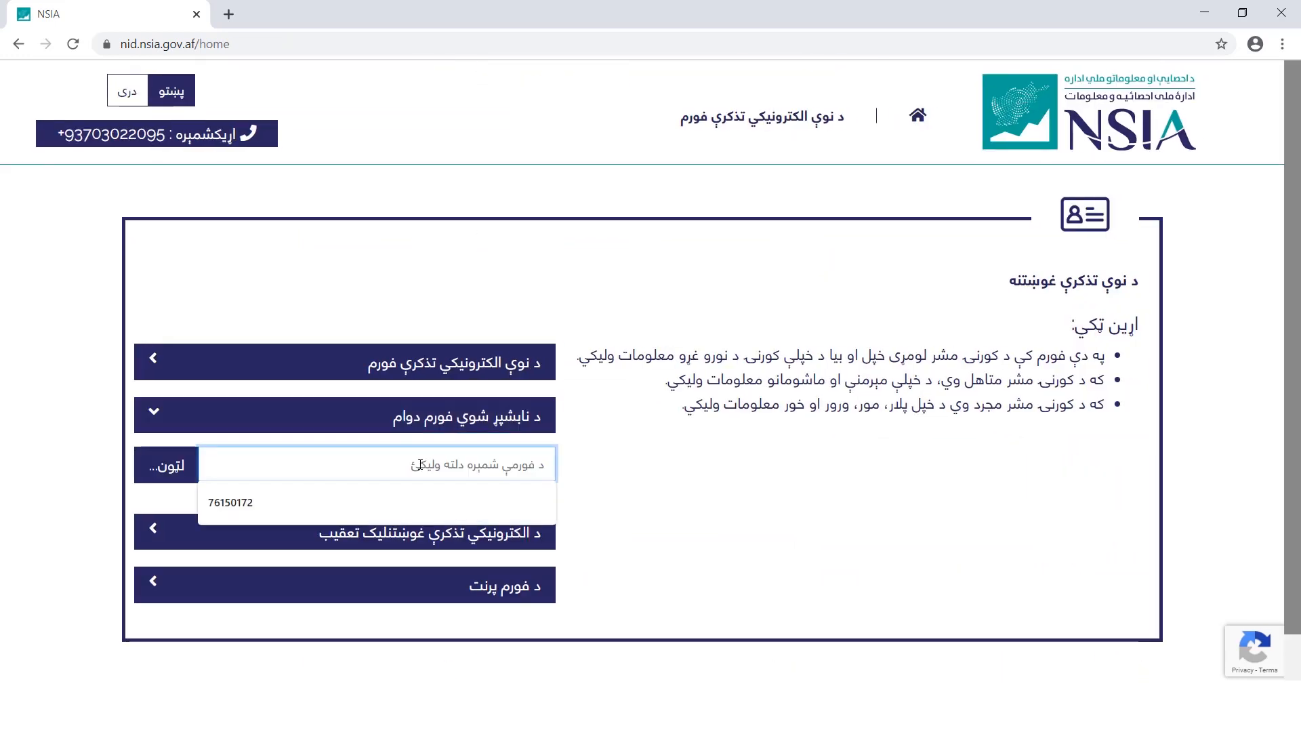
key(Down)
key(Return)
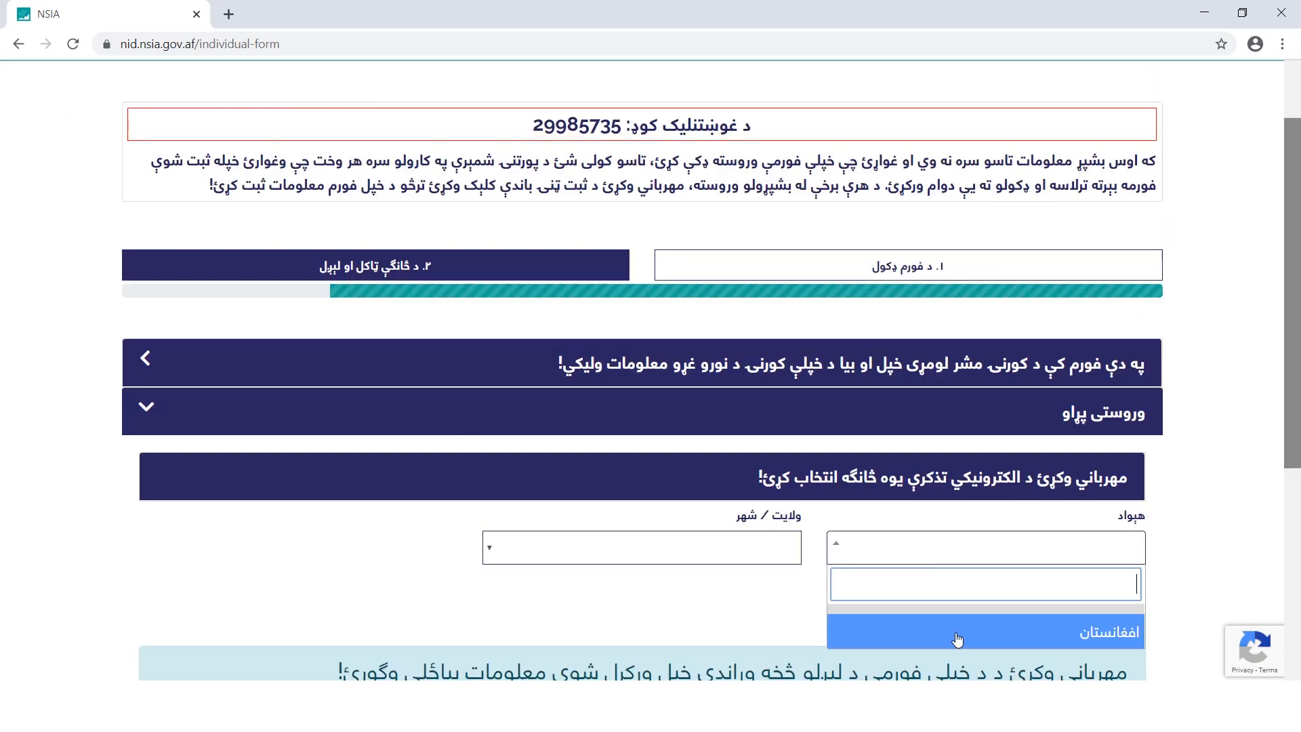
click(958, 633)
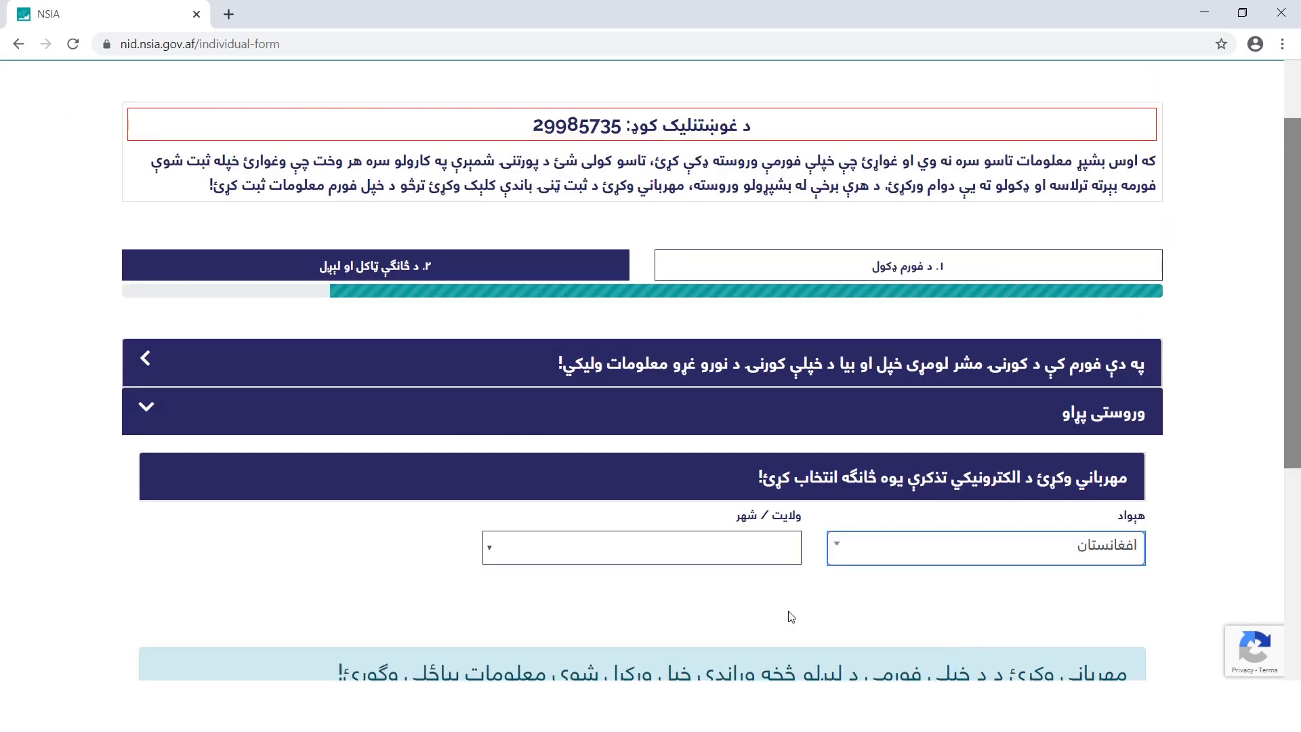
click(692, 555)
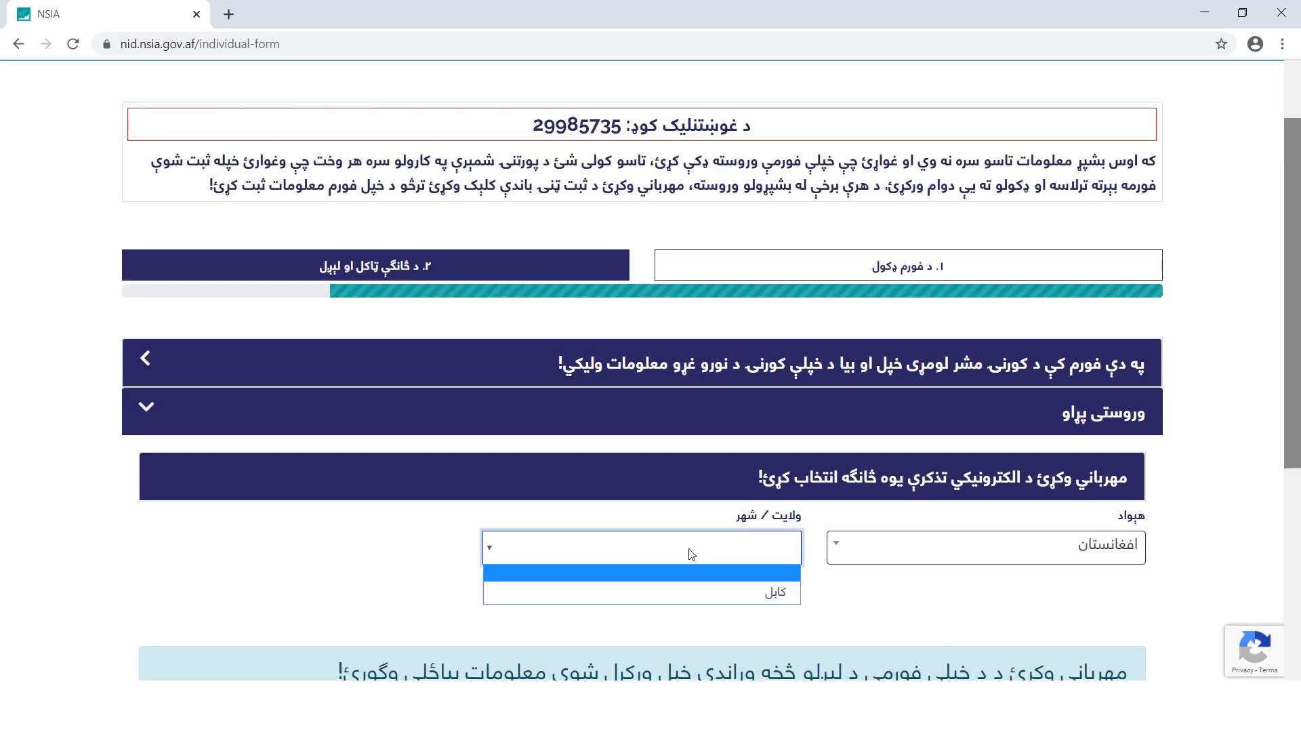
click(706, 592)
click(355, 553)
click(380, 521)
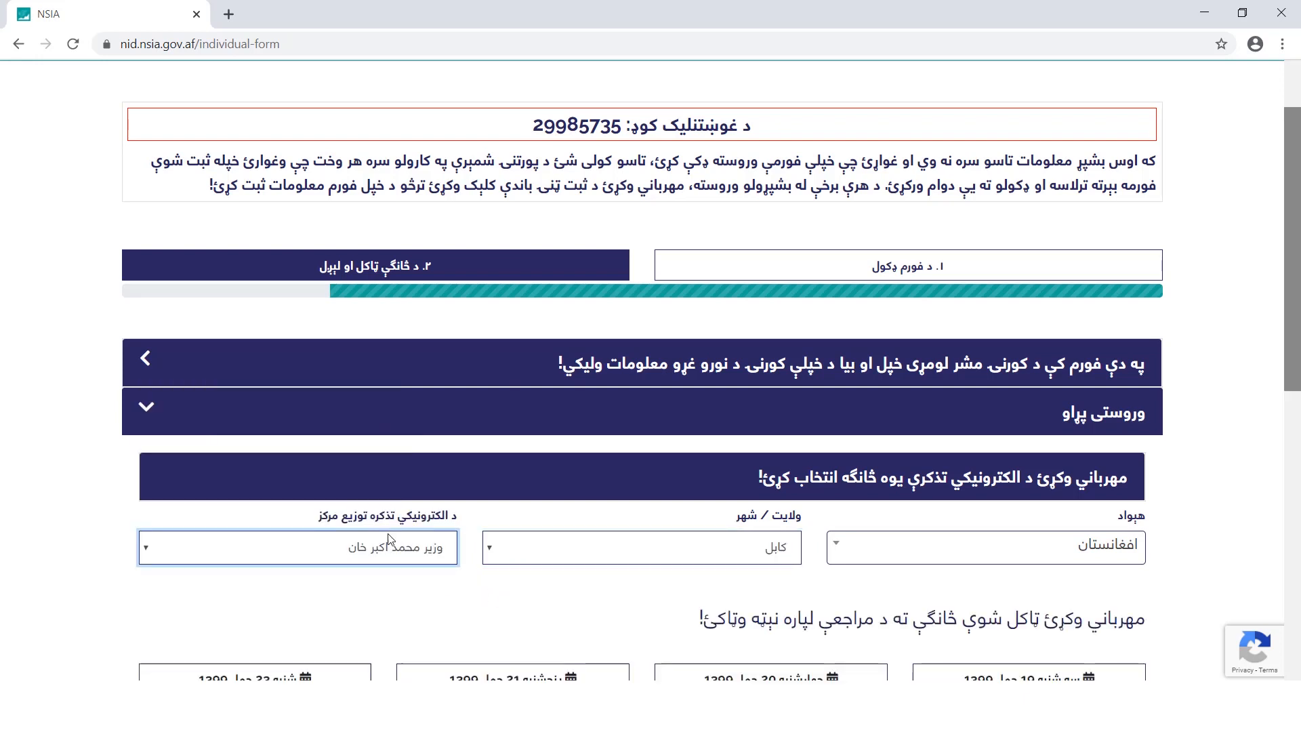
Book the first offered date at 1:00 pm, accept the declaration and submit the form
drag(1293, 319, 1293, 528)
click(1120, 227)
click(1109, 477)
scroll(1109, 476, down, 4)
click(1070, 382)
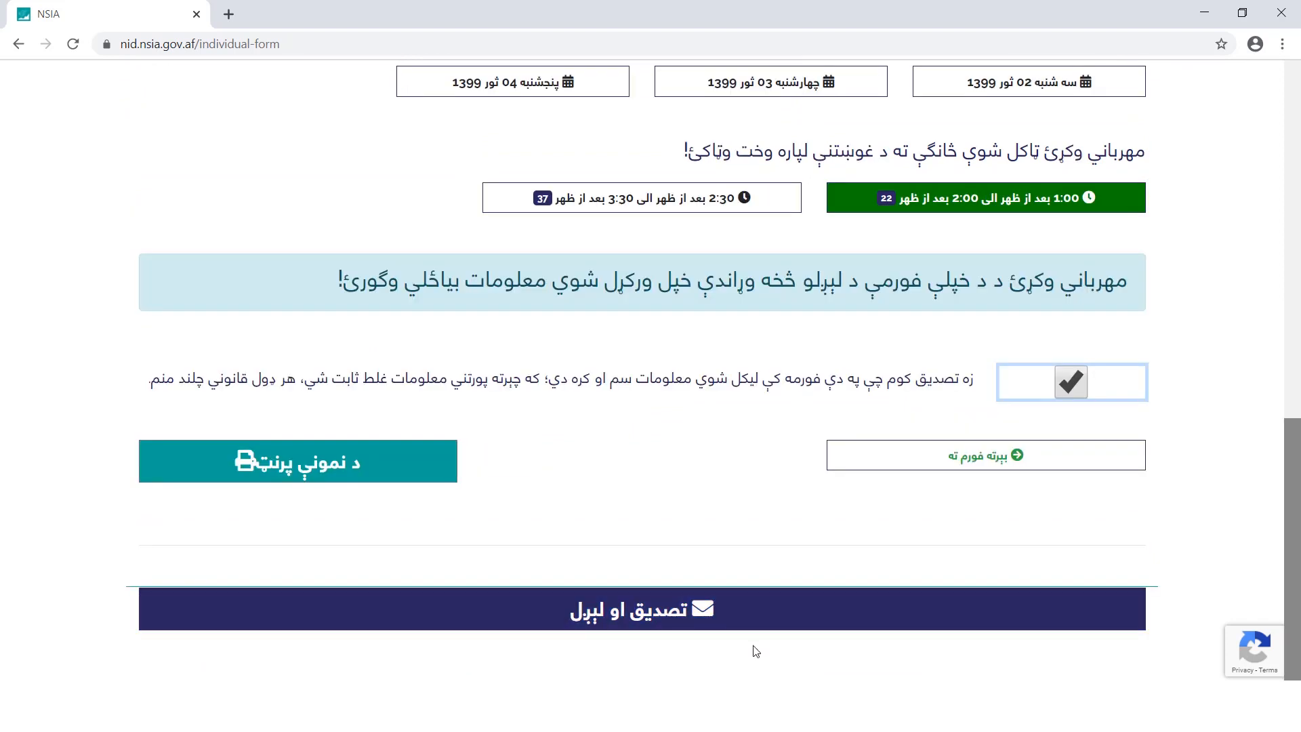
click(755, 619)
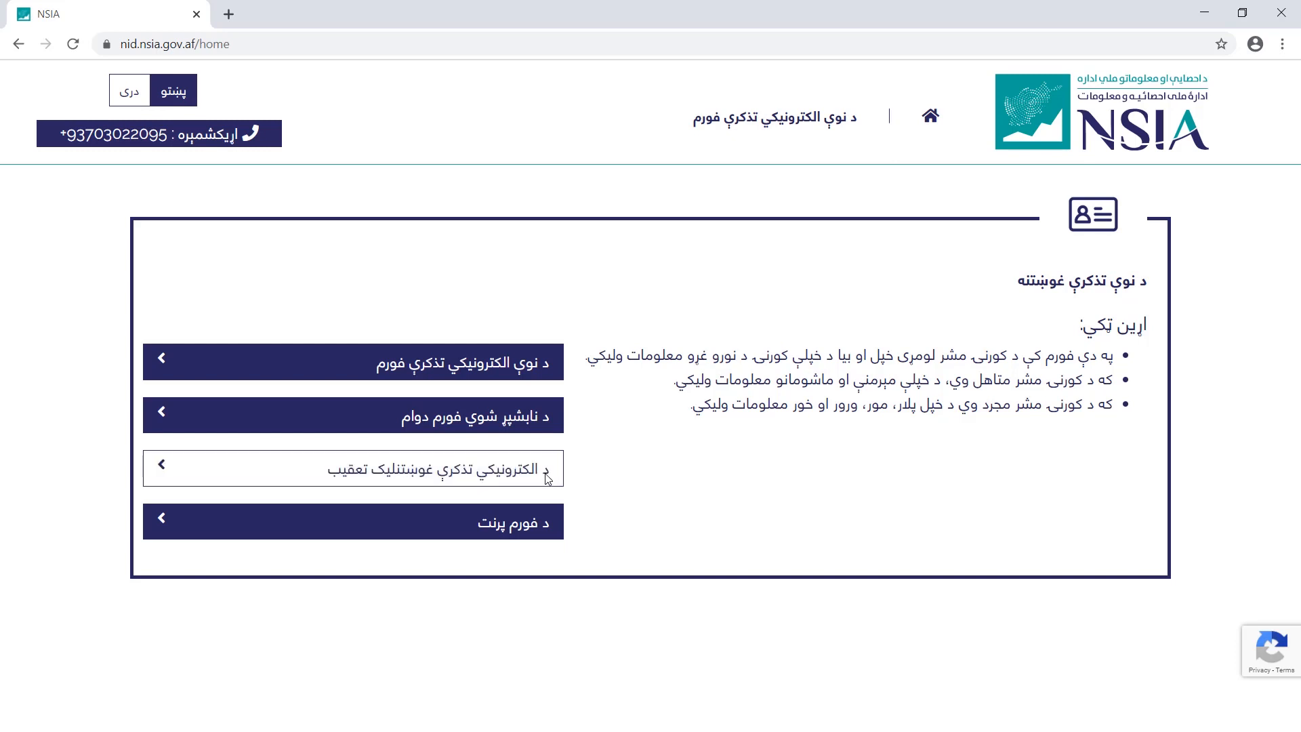
Track the application with the pasted request number, confirming فارم رسید on 17/12/1398
click(547, 476)
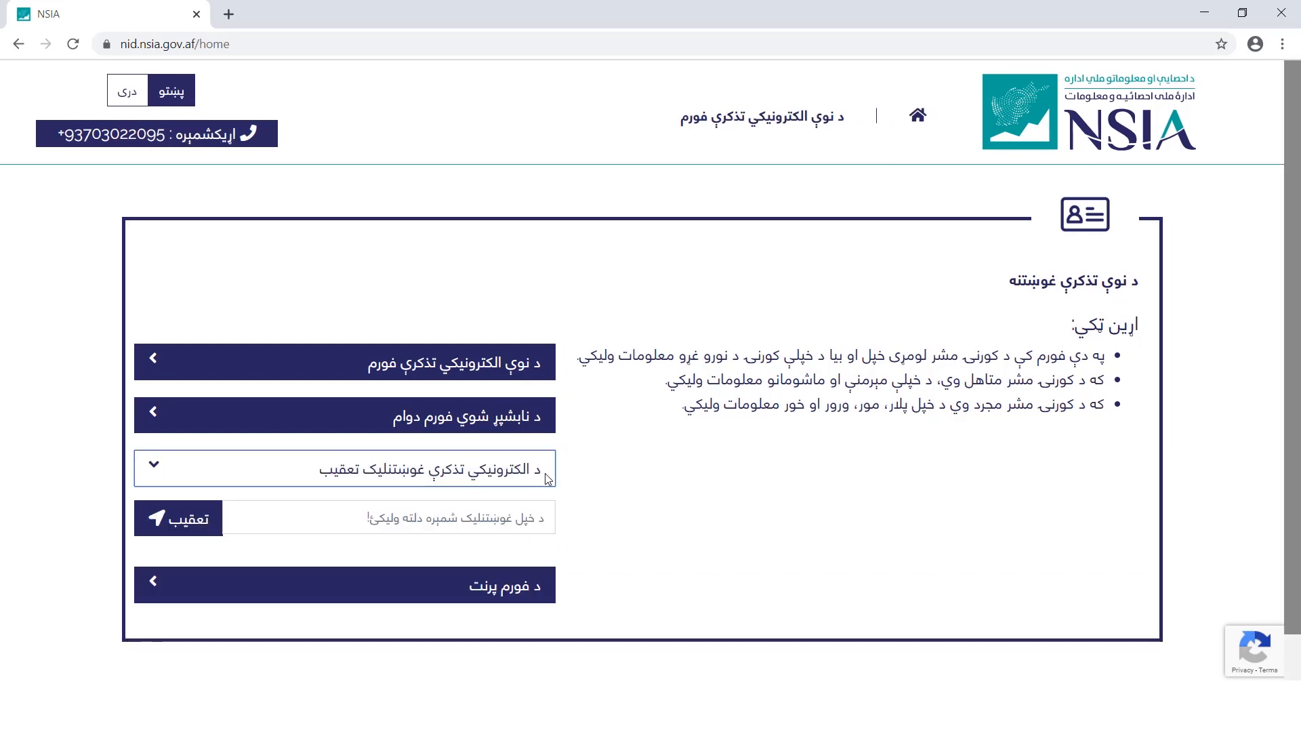
click(540, 520)
key(ctrl+v)
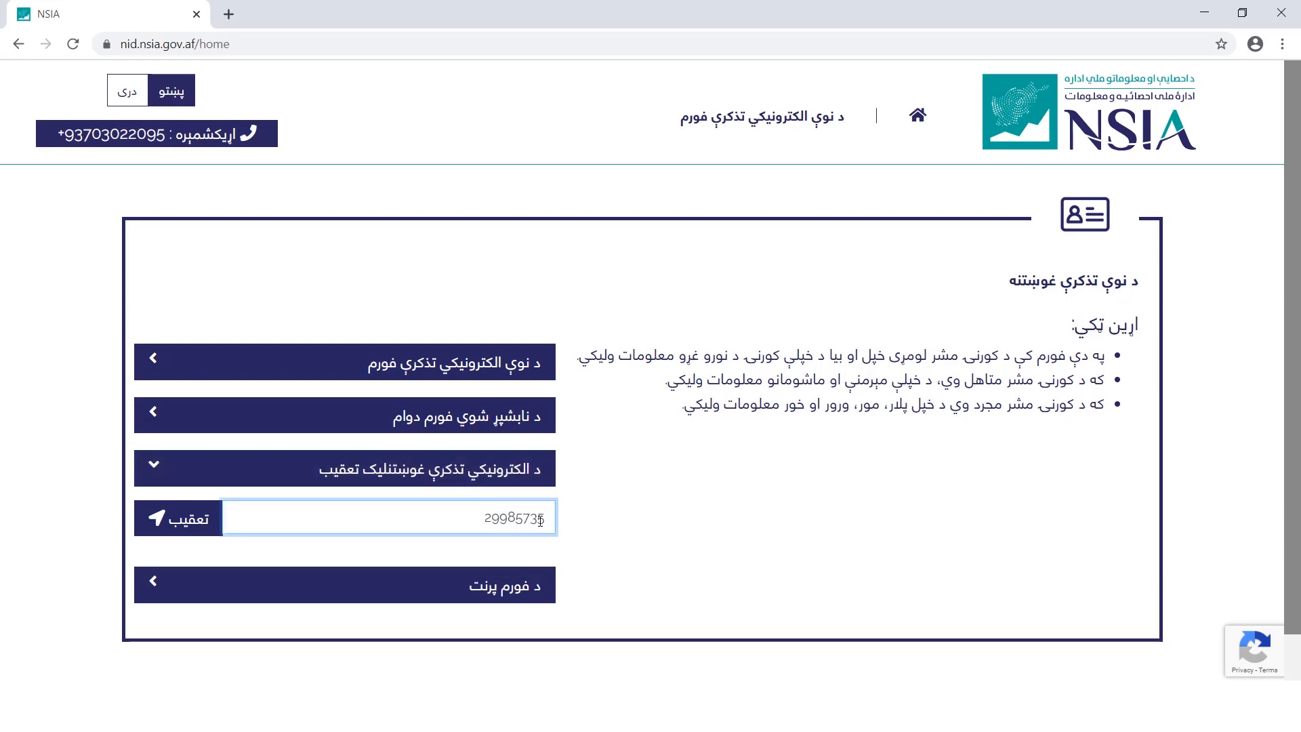
click(215, 516)
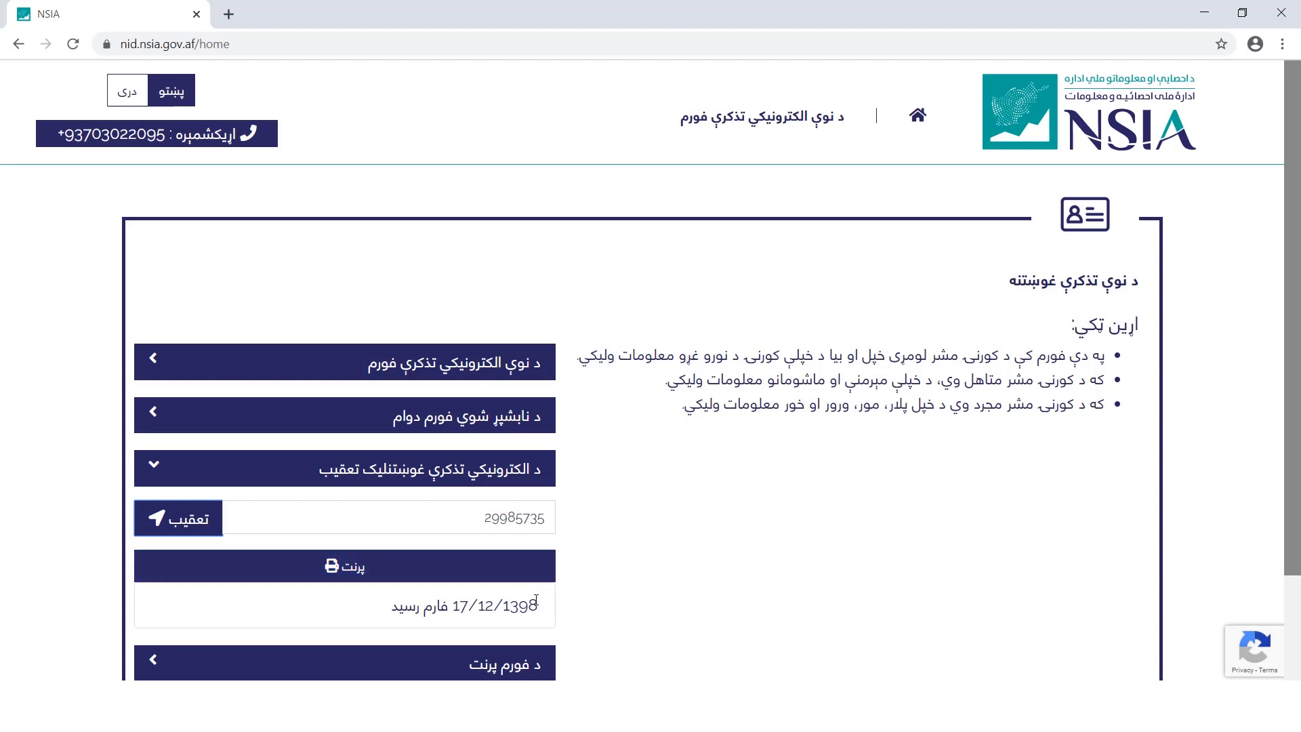
drag(540, 611, 395, 611)
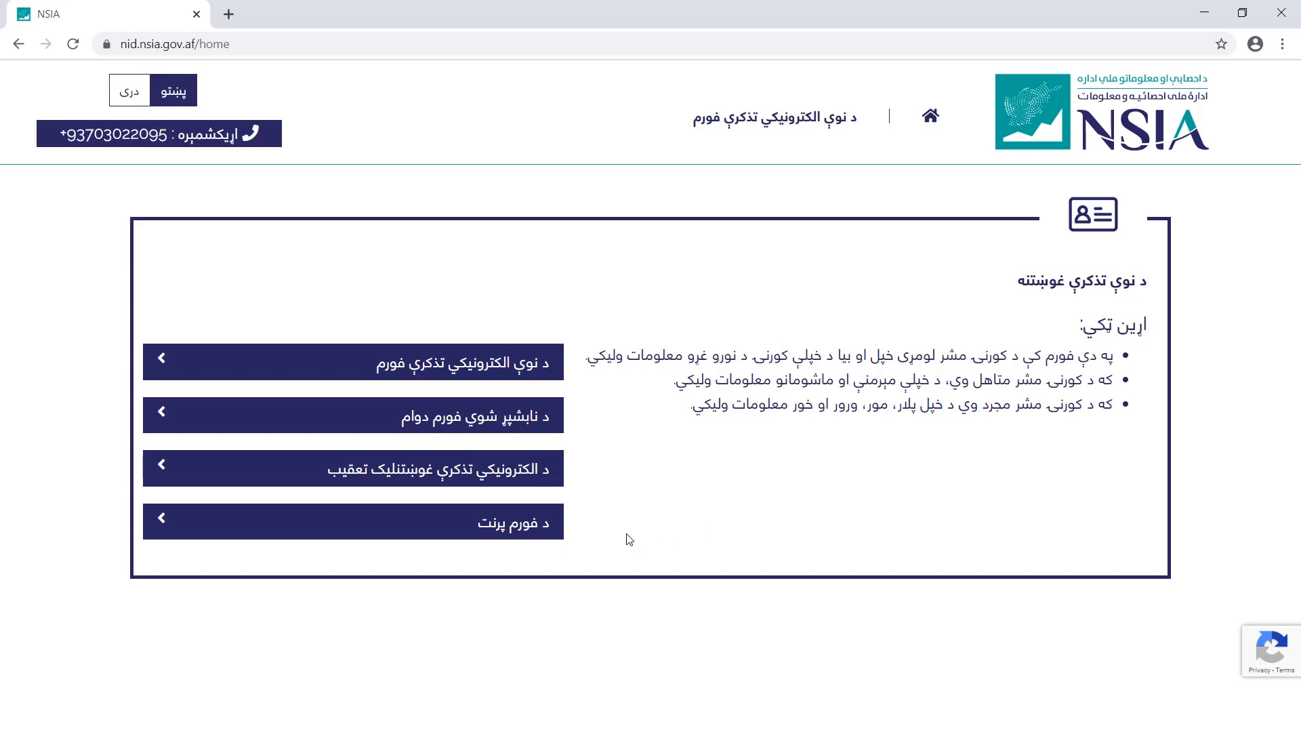
click(532, 529)
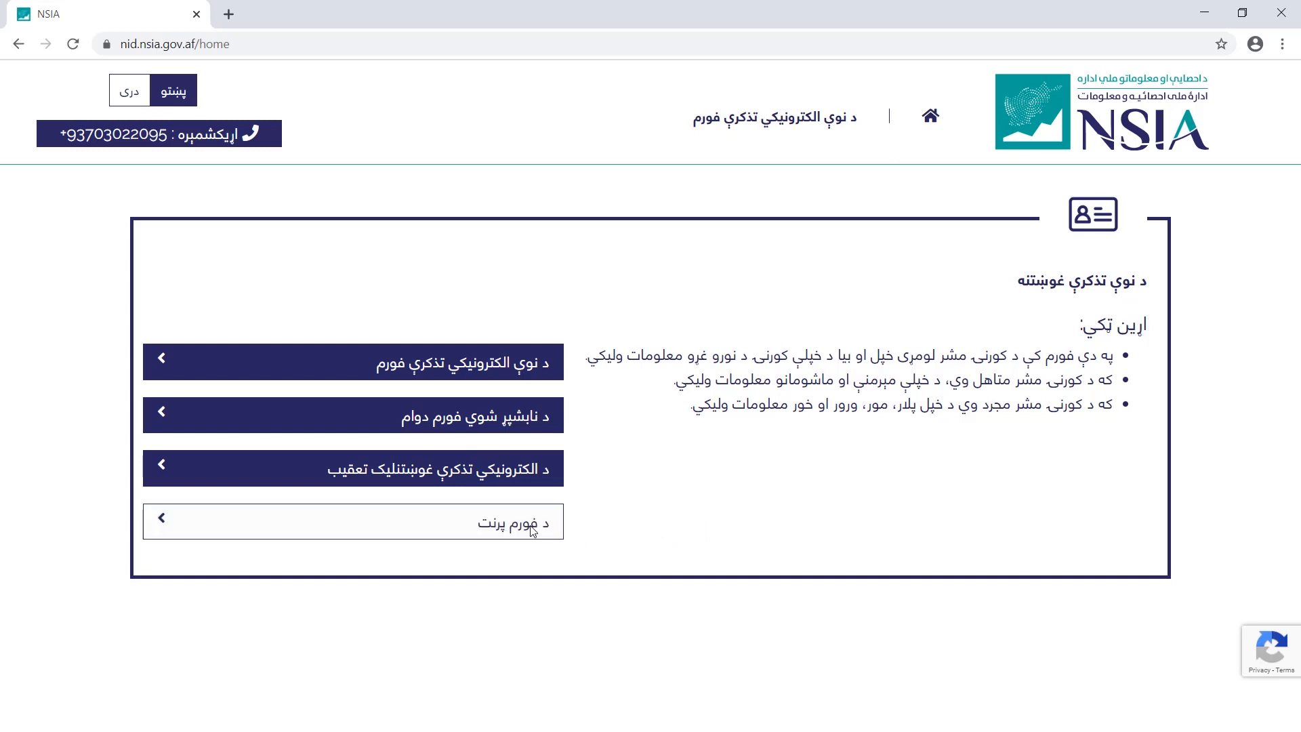
Paste the request number into the printing section, open the family form and print its 13 pages
click(506, 575)
key(ctrl+v)
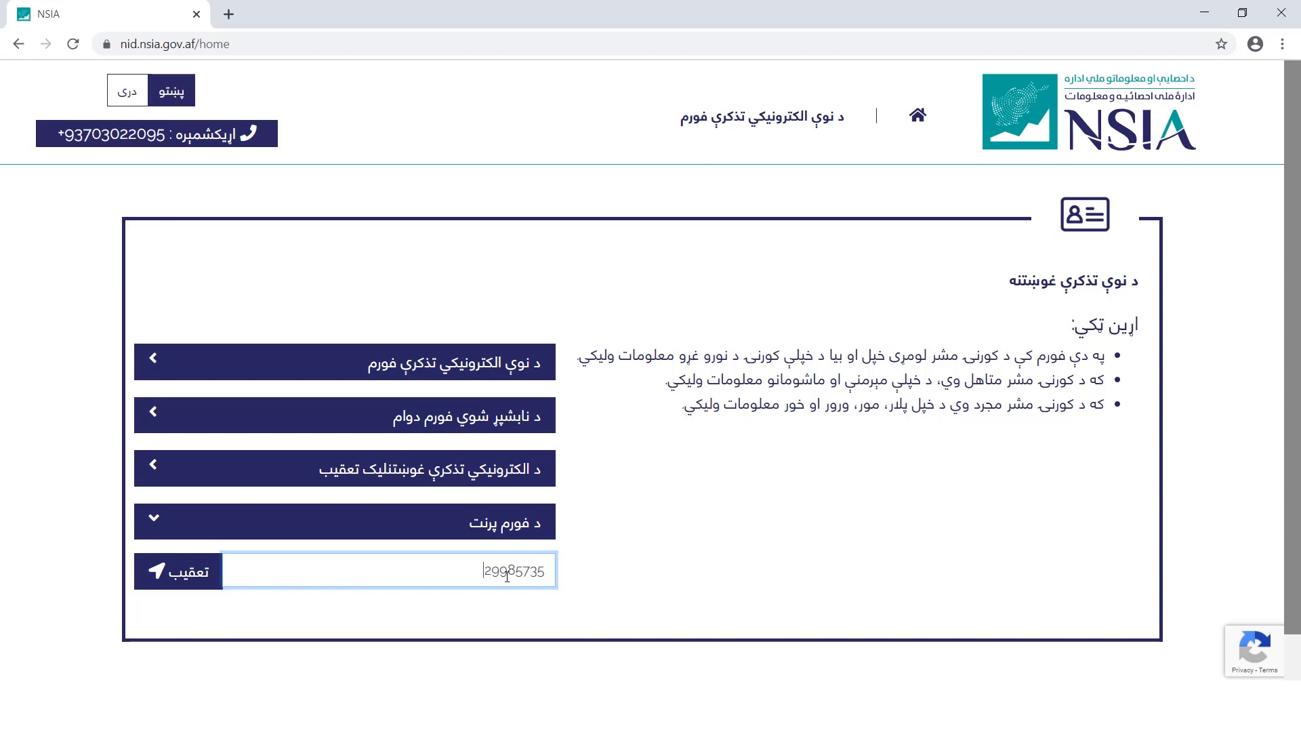
click(180, 576)
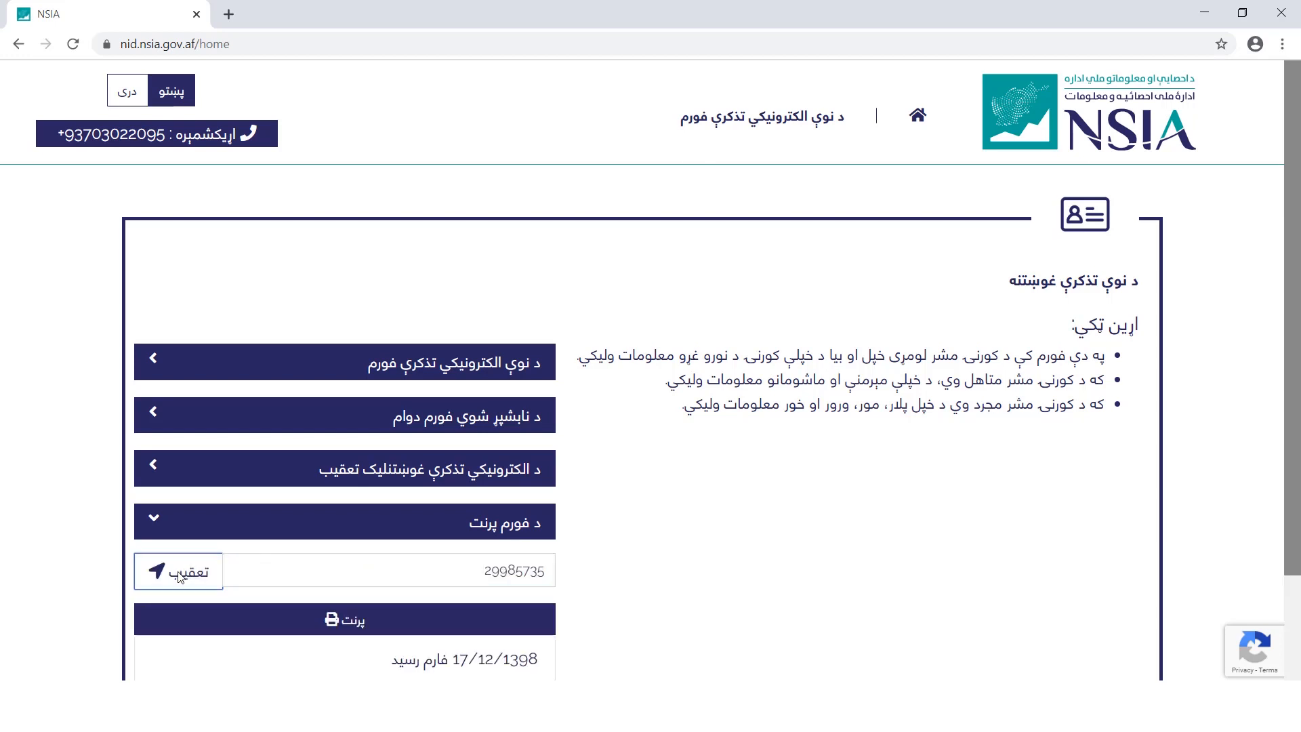
scroll(298, 529, down, 2)
click(302, 494)
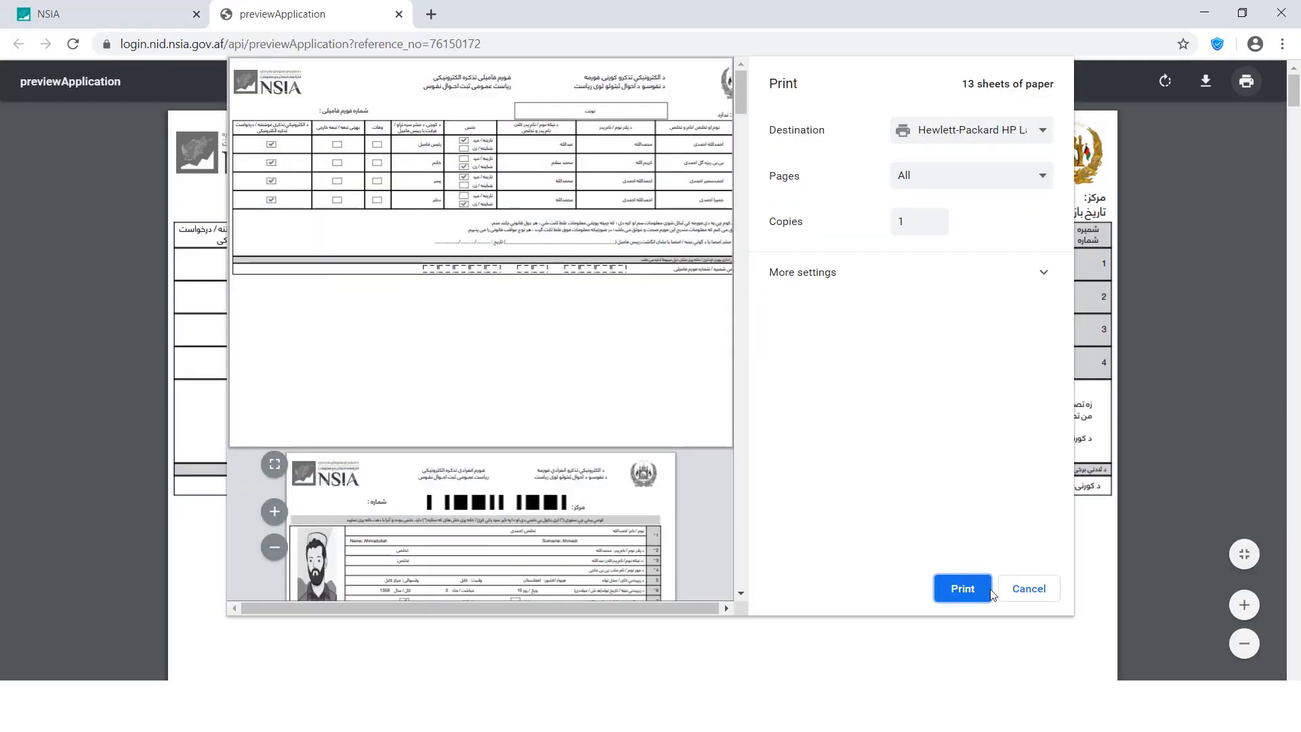
click(965, 599)
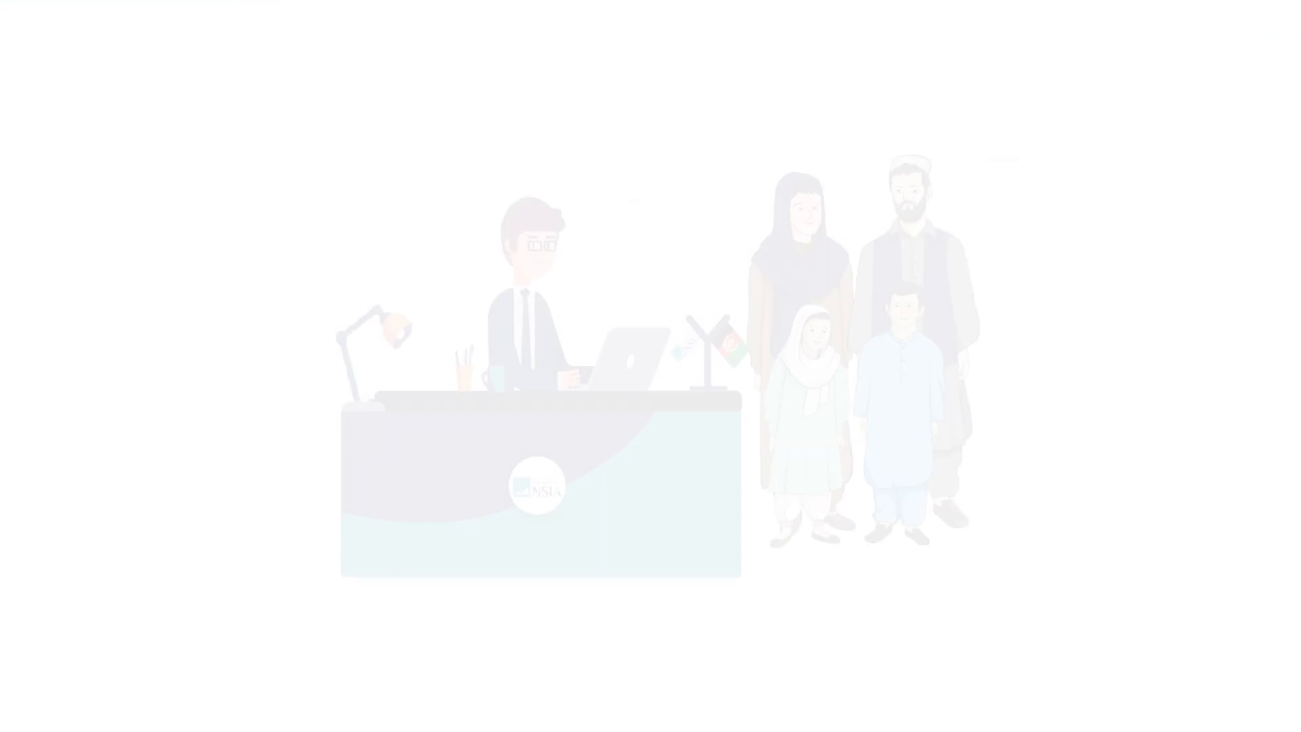